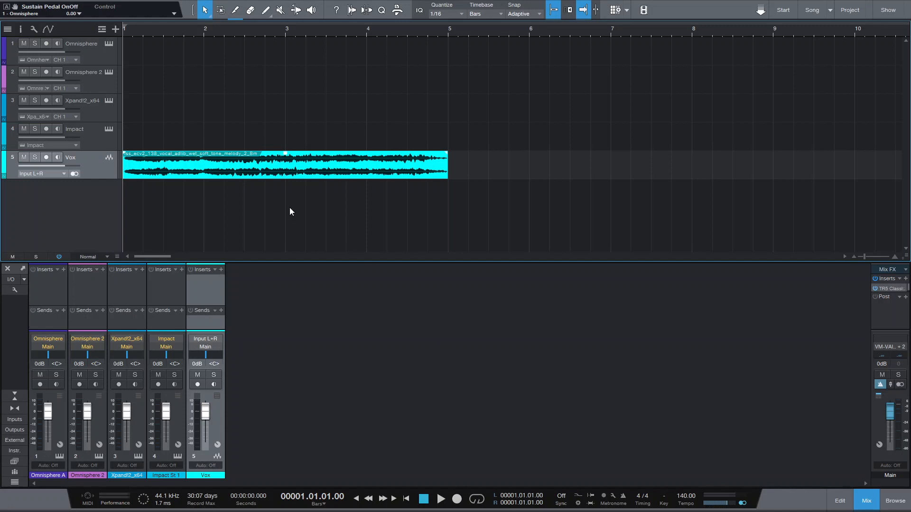
Select the Omnisphere track and create a one-bar instrument part at bar 1, opening it for editing.
click(135, 47)
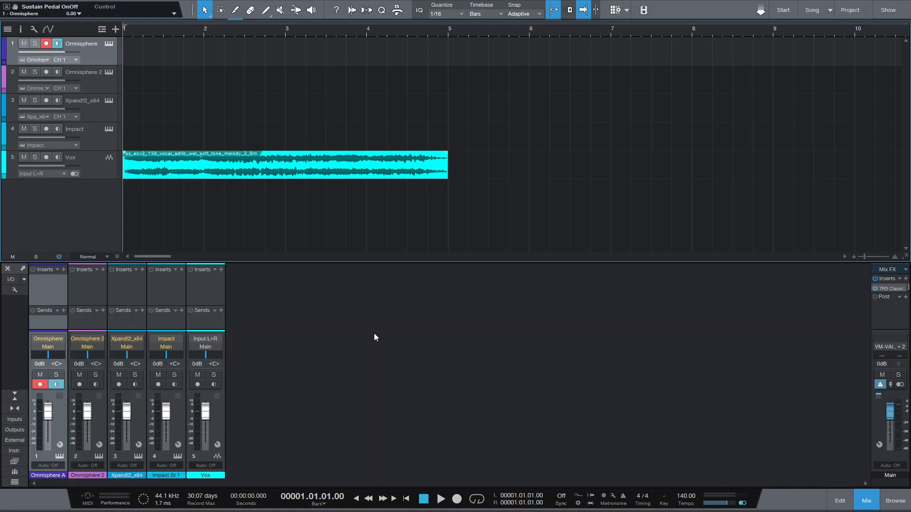
double_click(139, 60)
double_click(139, 61)
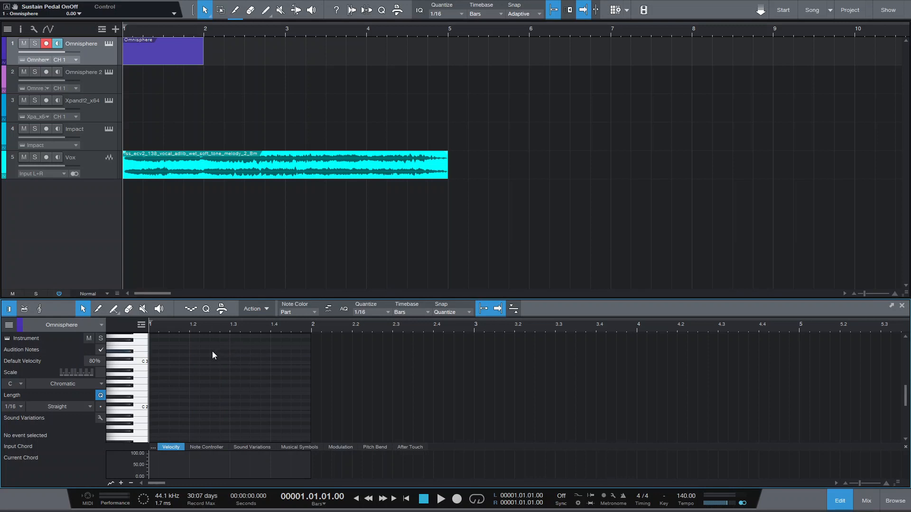
Open the Vox audio event in the editor, then return to the Omnisphere part.
scroll(212, 351, down, 4)
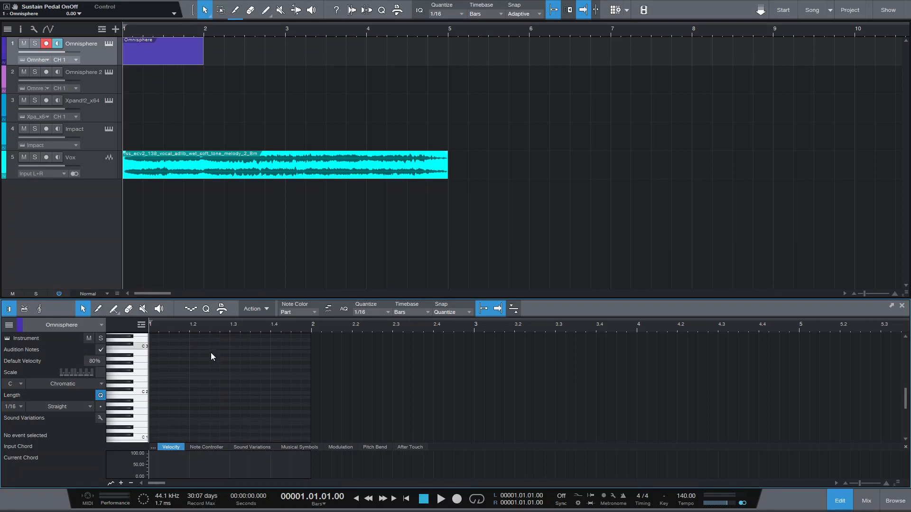
click(231, 174)
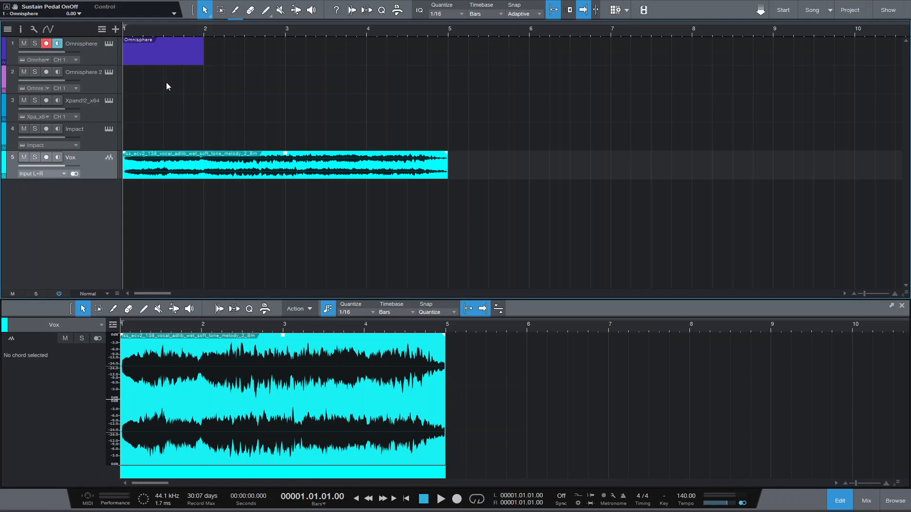
click(162, 62)
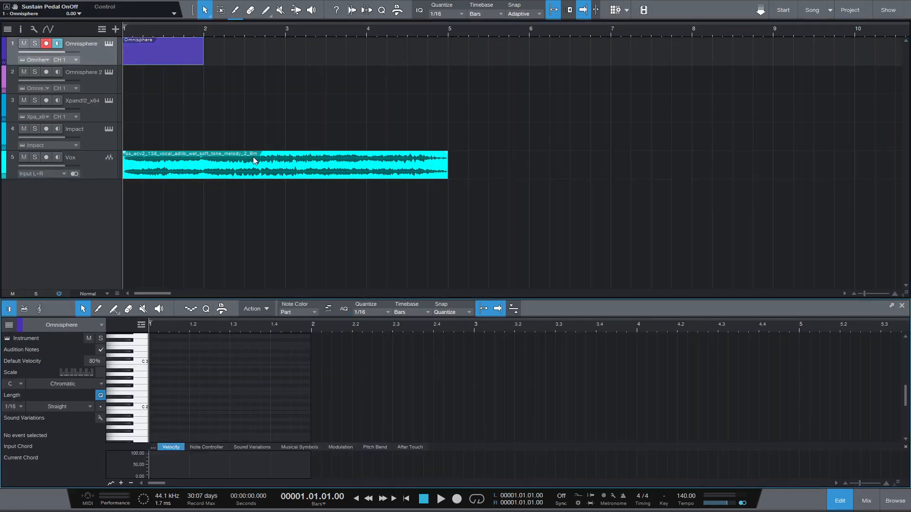
Draw a one-bar B0 note from bar 1 to bar 2 in the Omnisphere part.
scroll(209, 365, down, 4)
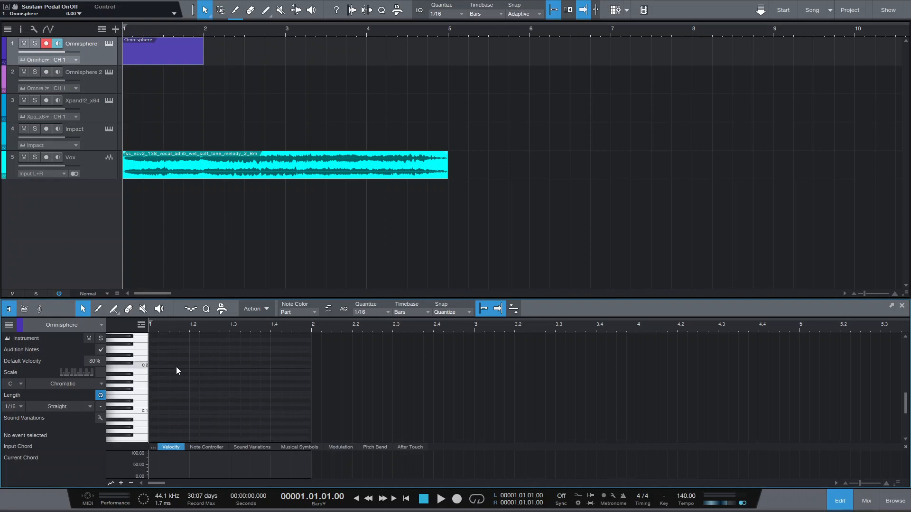
scroll(176, 371, down, 3)
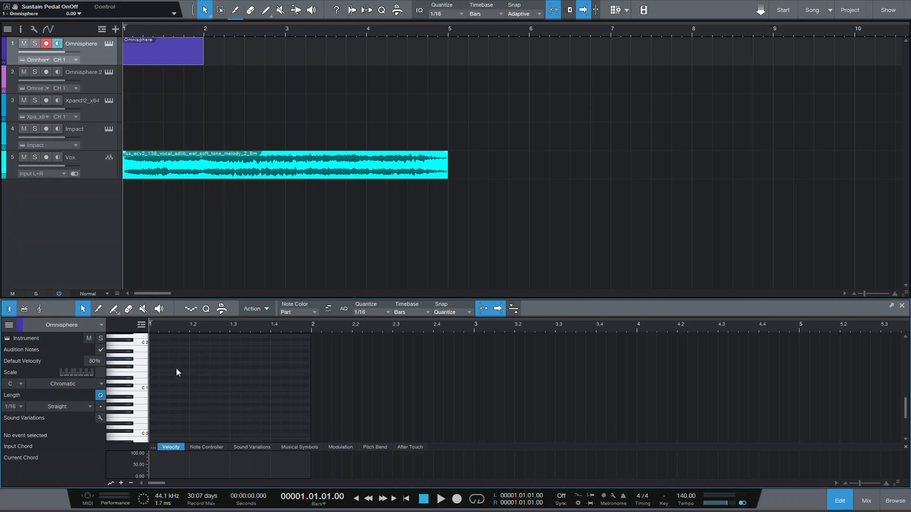
scroll(177, 373, down, 1)
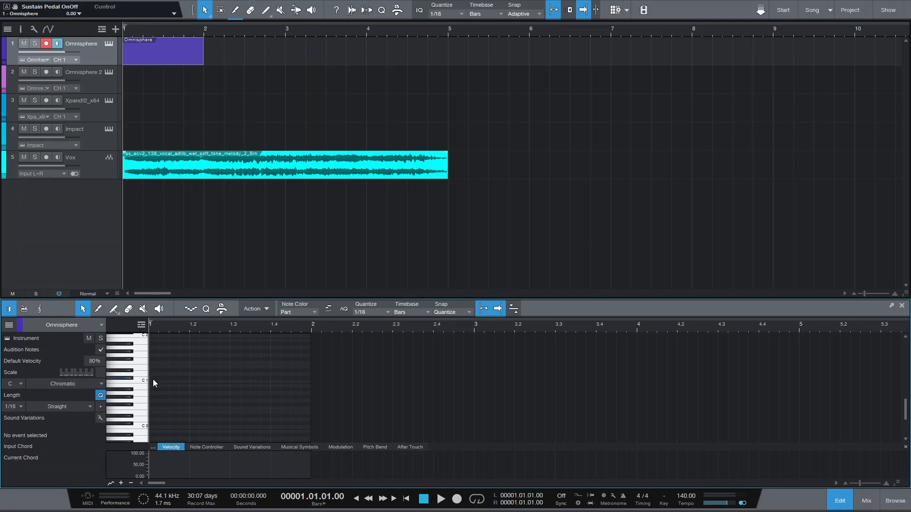
drag(152, 385, 311, 387)
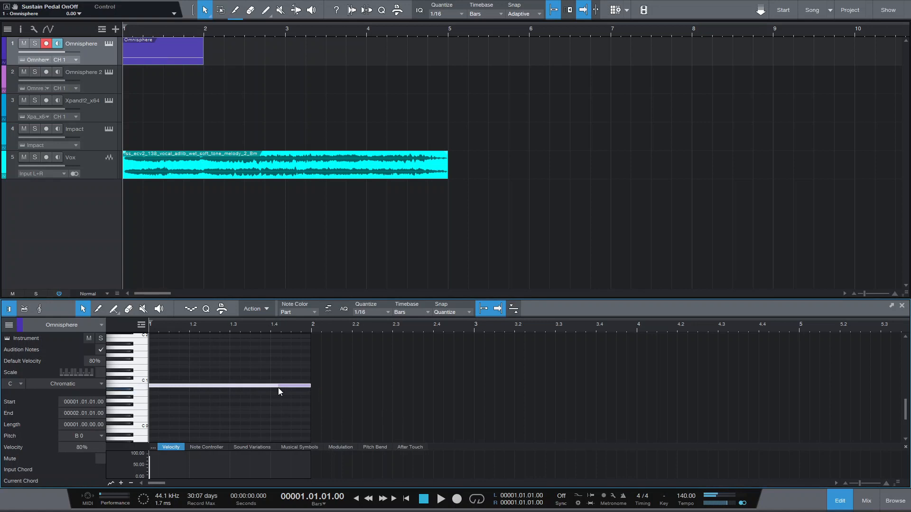
Add a second note below it at B-1, lengthened to span bar 1 to bar 2.
click(154, 428)
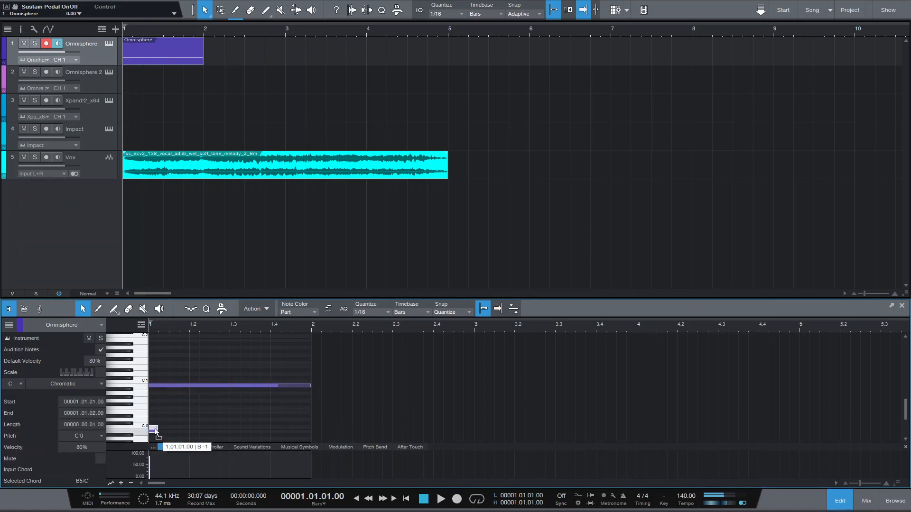
drag(155, 428, 308, 430)
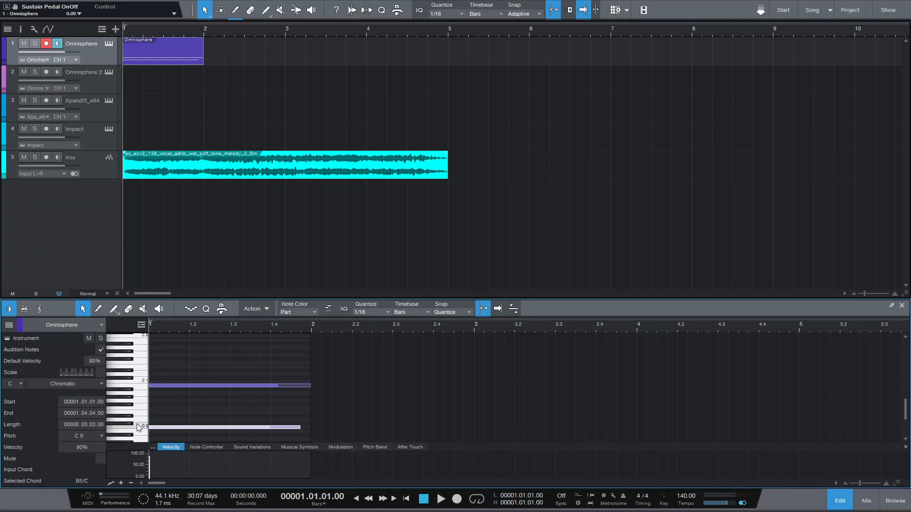
drag(178, 427, 177, 431)
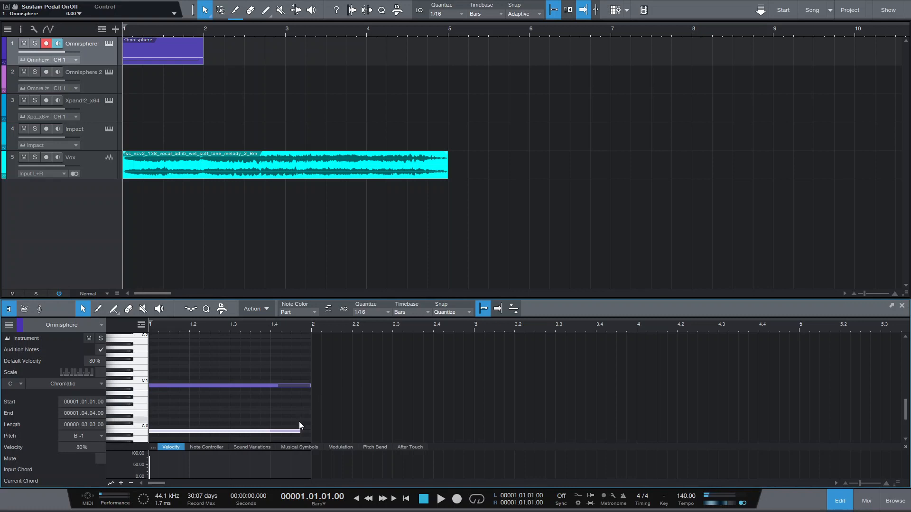
drag(299, 431, 306, 430)
Play the part back and lower the Vox channel fader to -3.8 dB in the console.
key(space)
Set the Blackhole reverb's Mix to 41 on the Omnisphere channel and close the plugin window.
key(space)
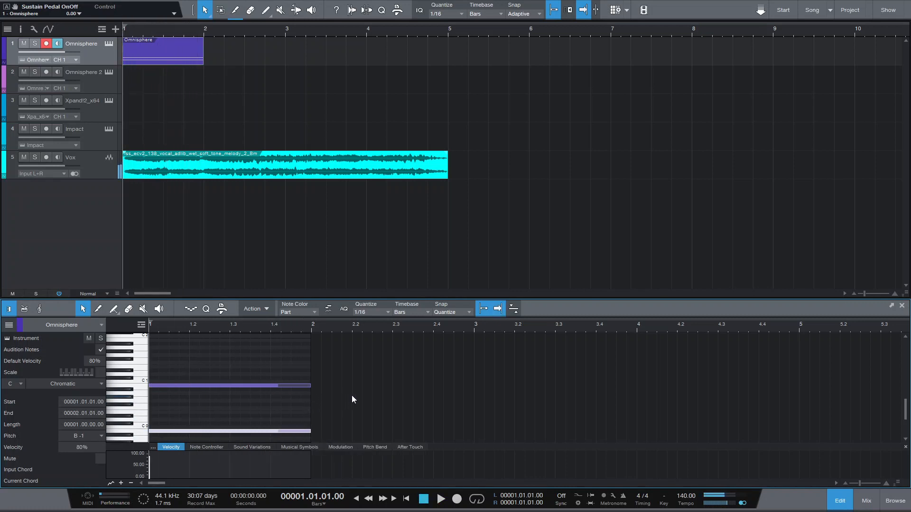
key(F3)
drag(205, 407, 203, 412)
key(space)
key(space)
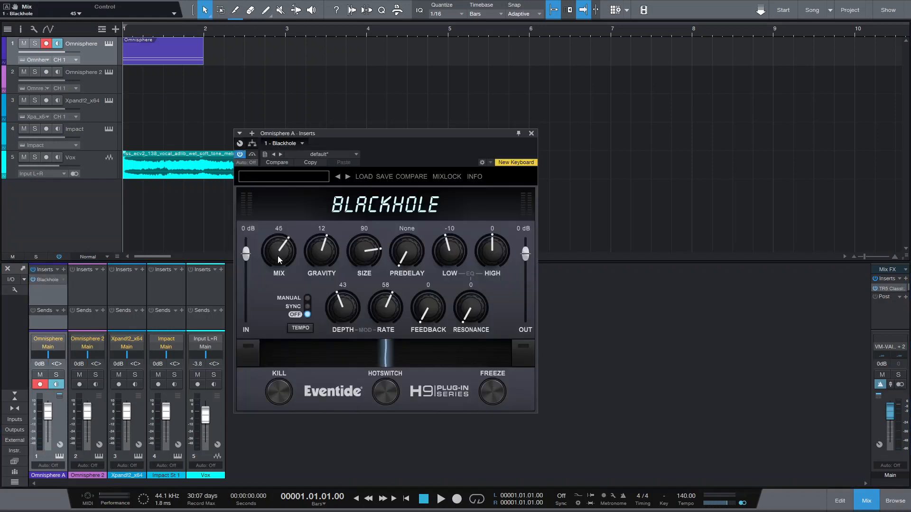
drag(276, 261, 276, 262)
key(space)
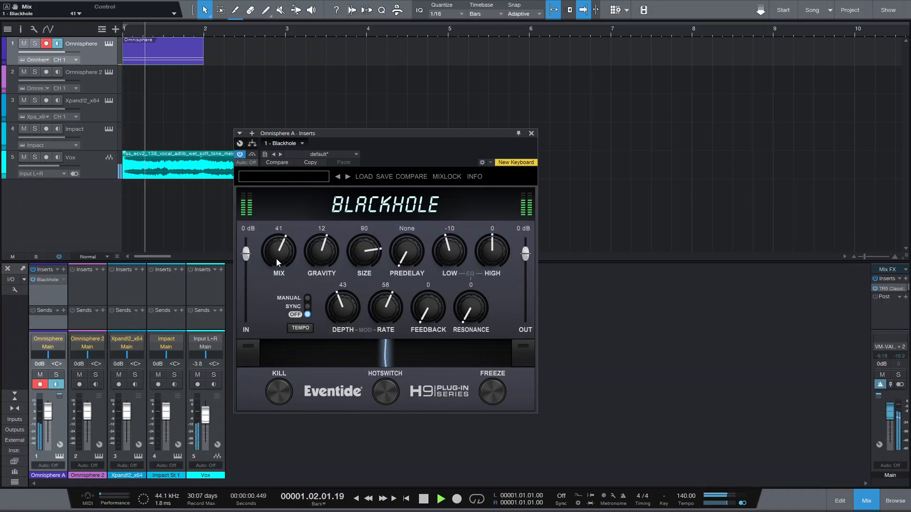
key(space)
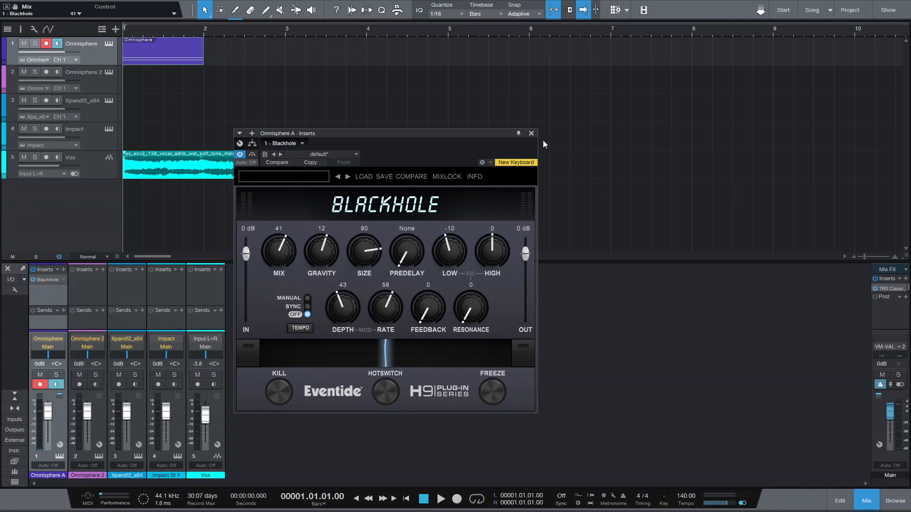
click(531, 133)
Lengthen the Omnisphere part to end at bar 5 and open it in the editor.
key(space)
key(space)
drag(204, 52, 453, 64)
double_click(275, 63)
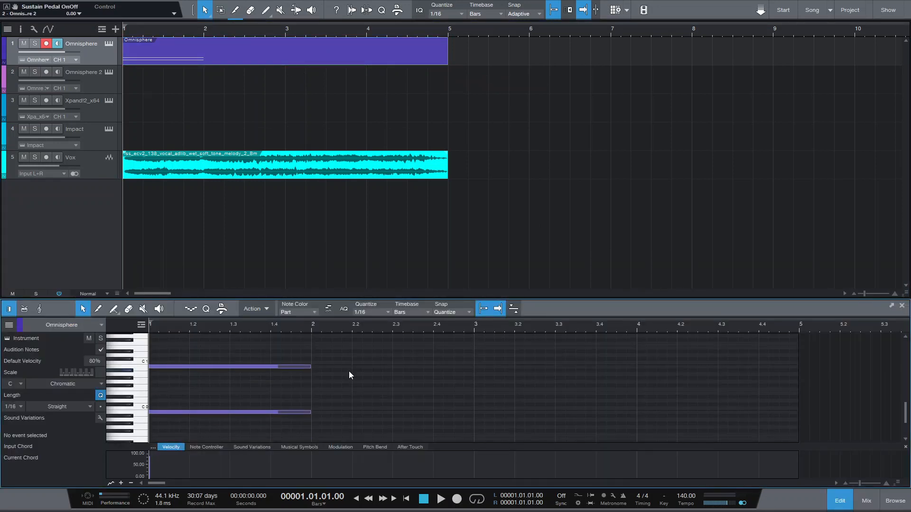
Play back the song to audition the Omnisphere notes.
key(space)
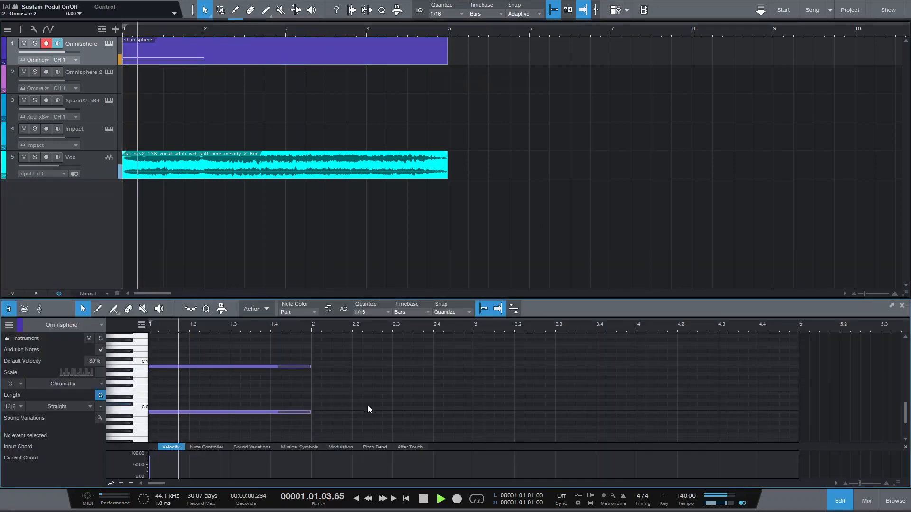
key(space)
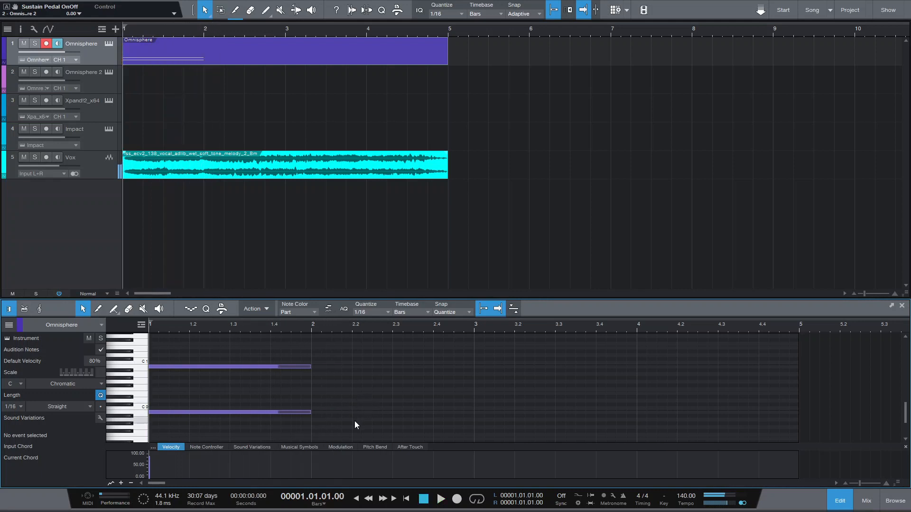
drag(339, 413, 475, 367)
key(space)
key(w)
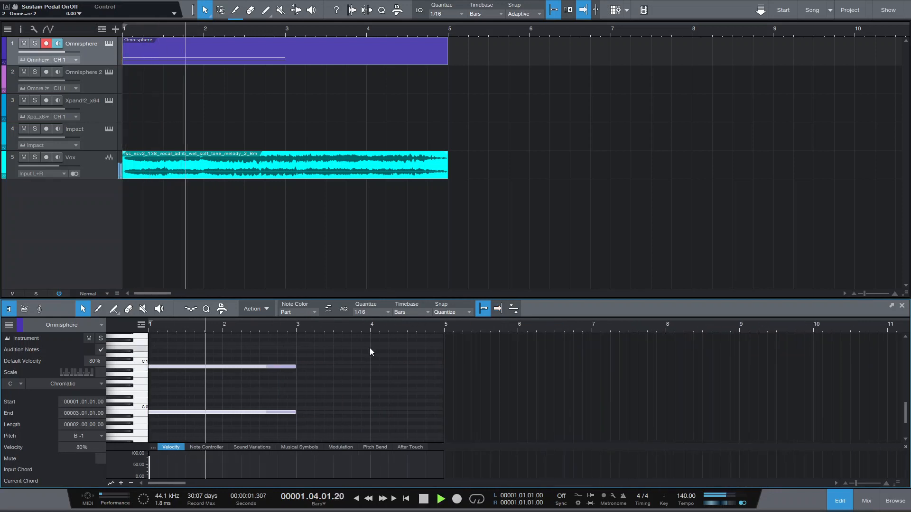
key(space)
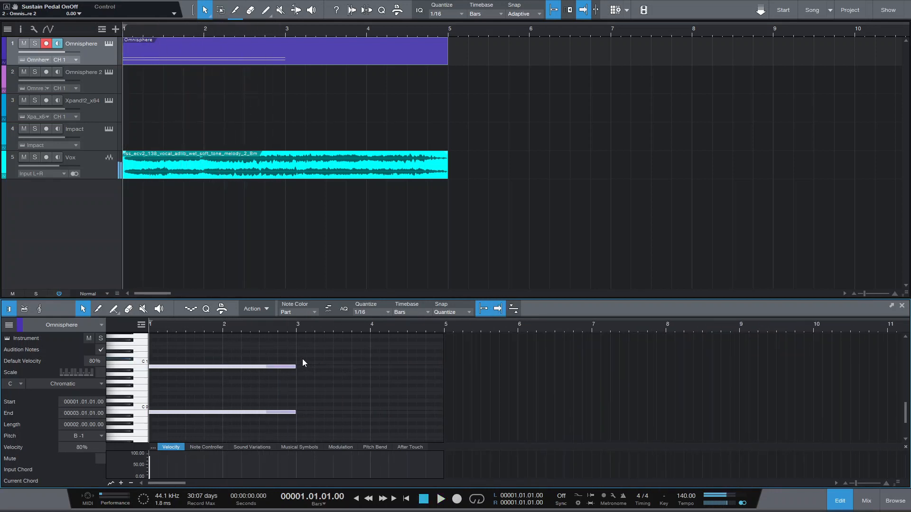
Add one-bar notes at bar 3 on the upper and lower lines, the lower one at D0.
double_click(297, 355)
drag(301, 354, 372, 355)
click(297, 396)
double_click(300, 397)
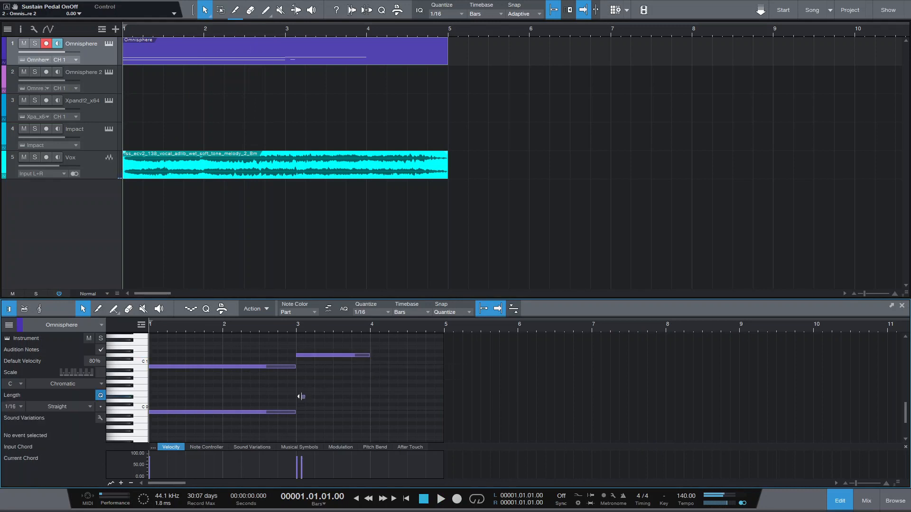
drag(304, 396, 369, 401)
Add one-bar notes at bar 4 just below C1 and at C#0, both ending at bar 5.
key(space)
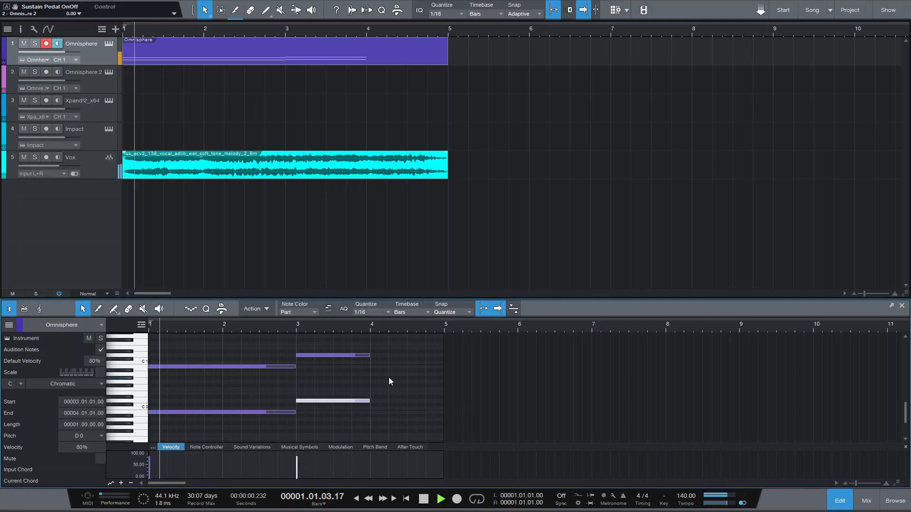
drag(364, 329, 368, 323)
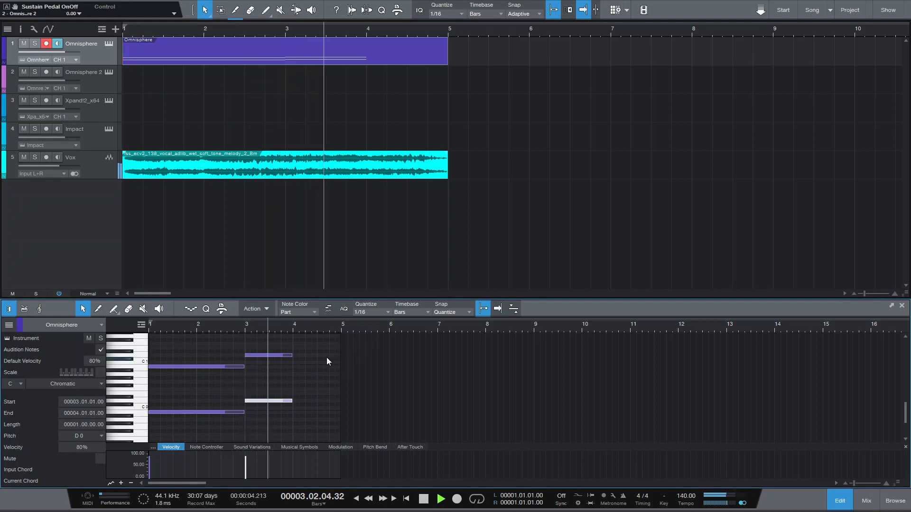
key(space)
scroll(296, 353, up, 2)
click(295, 355)
click(312, 361)
drag(312, 360, 377, 356)
scroll(311, 402, up, 2)
click(313, 404)
double_click(326, 406)
drag(327, 408, 457, 407)
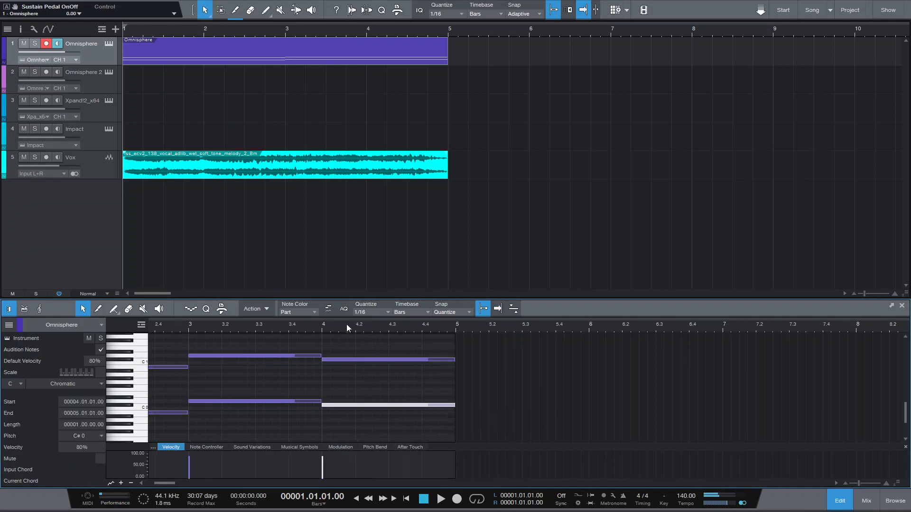
Set the loop range to the Omnisphere part, bars 1 to 5.
scroll(371, 323, down, 3)
key(space)
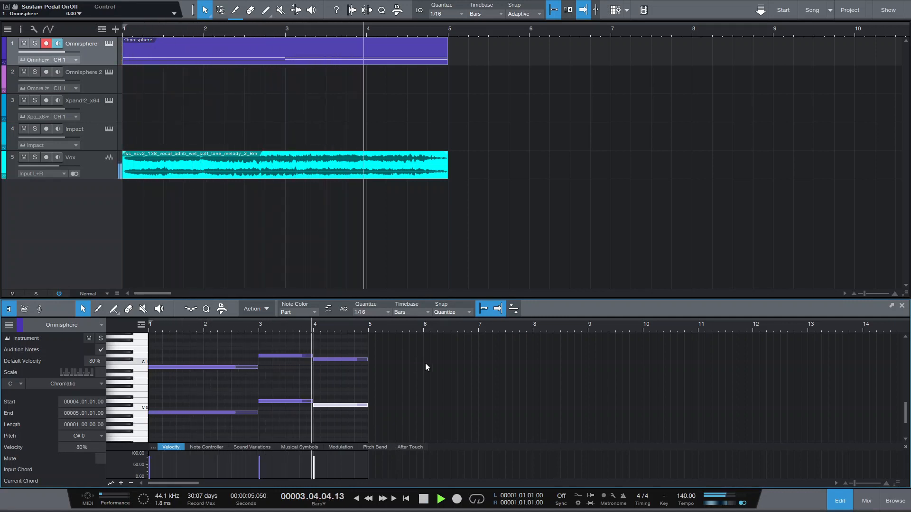
key(space)
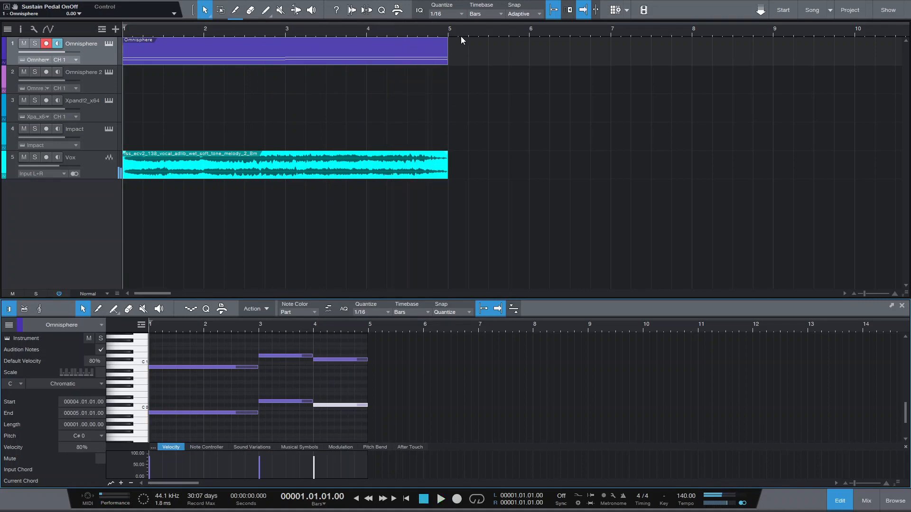
key(p)
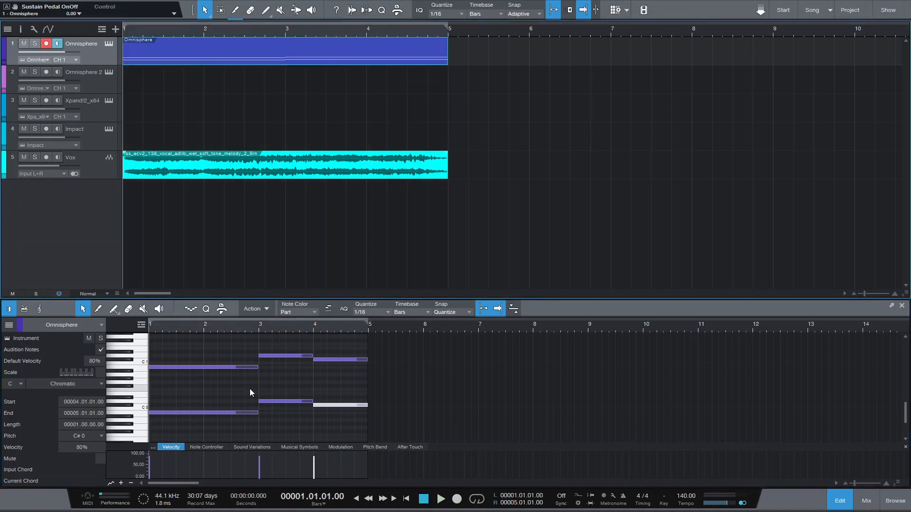
Select all notes in the Omnisphere part.
key(ctrl+a)
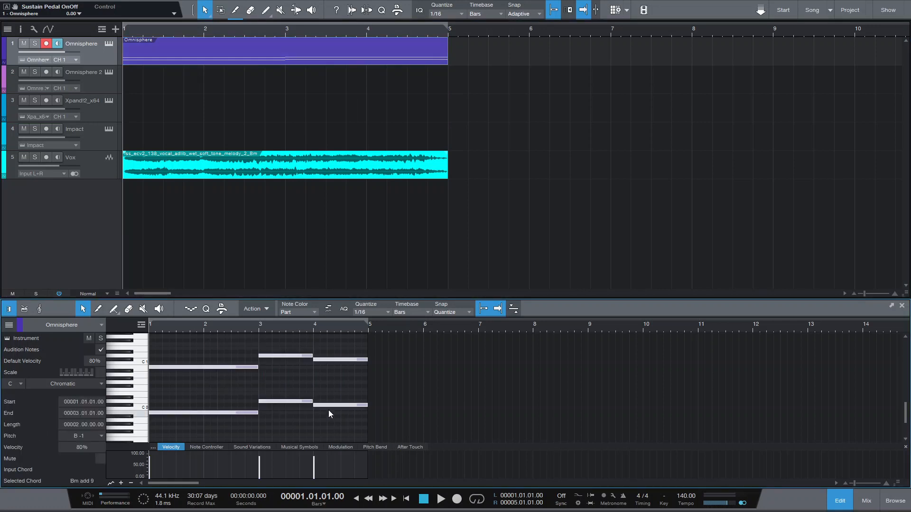
scroll(231, 396, up, 4)
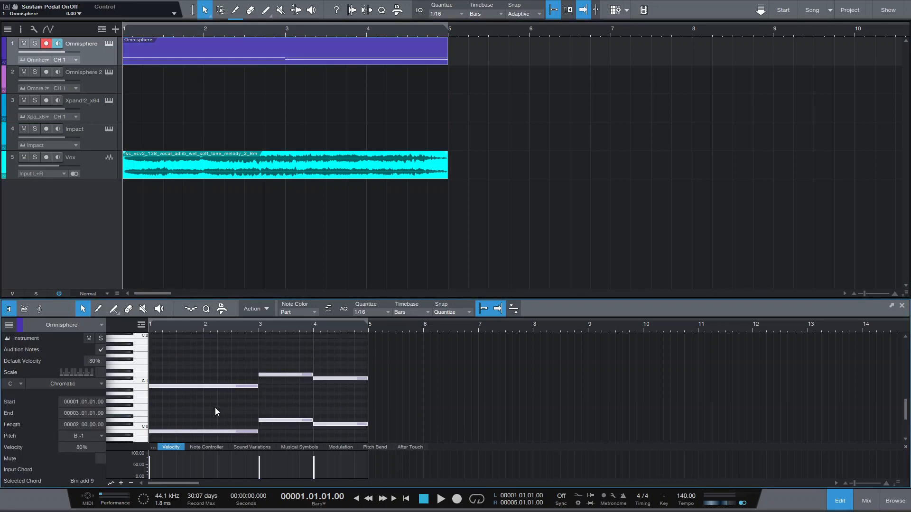
scroll(215, 408, up, 4)
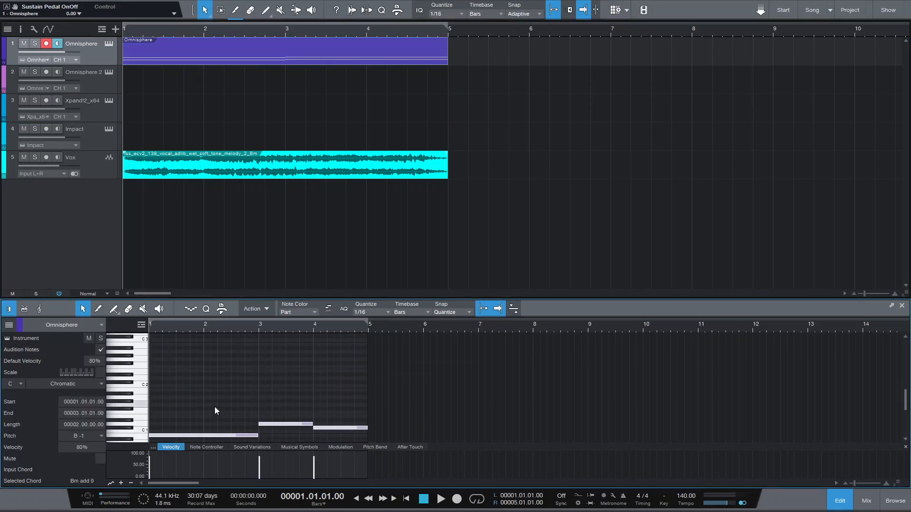
In the Xpand!2 track's part, draw a one-bar B2 note starting at bar 1.
click(81, 106)
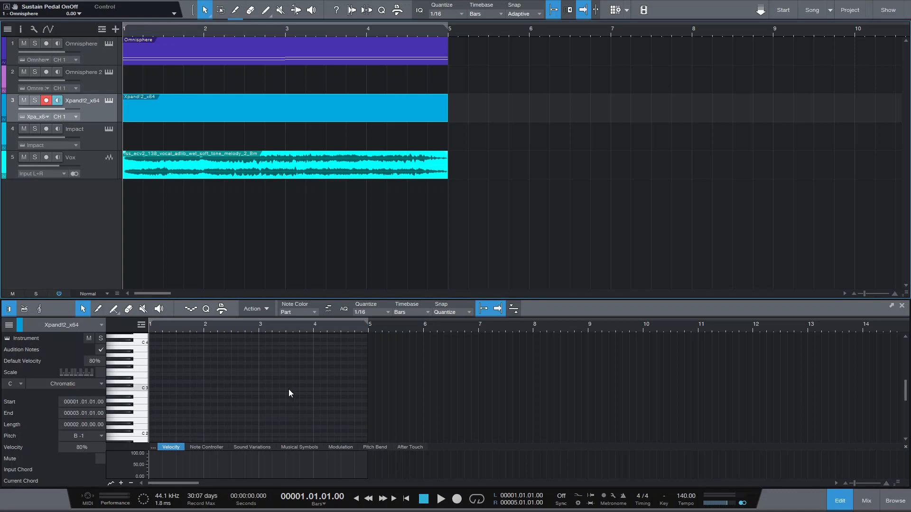
click(158, 388)
key(e)
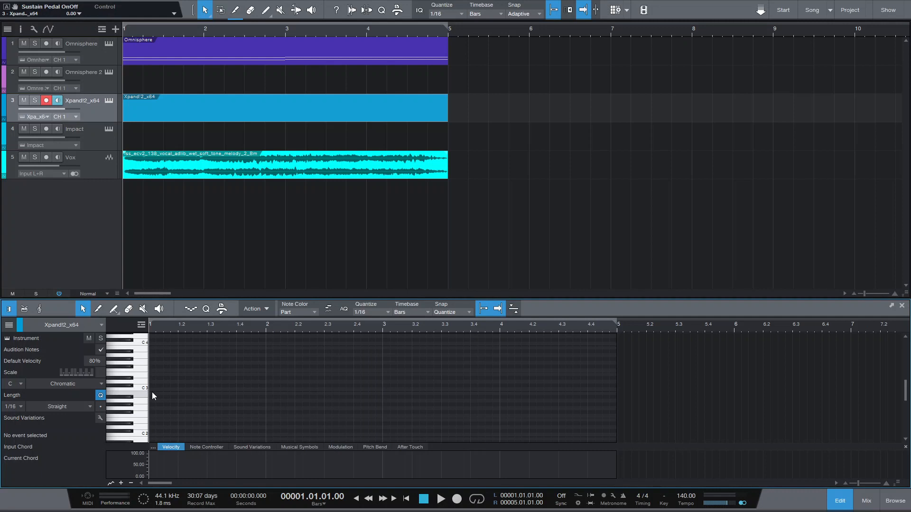
click(151, 393)
drag(156, 392, 266, 394)
Play back the arrangement and switch to the console view.
key(space)
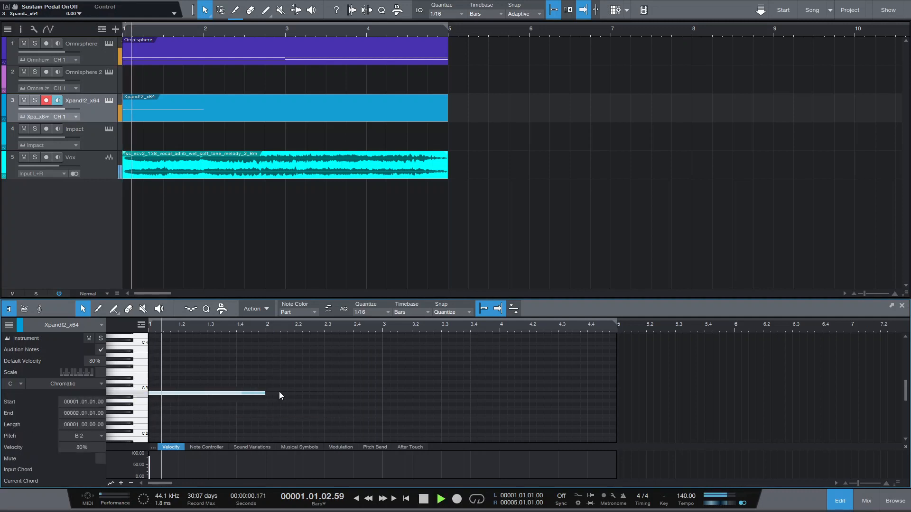
key(space)
key(F3)
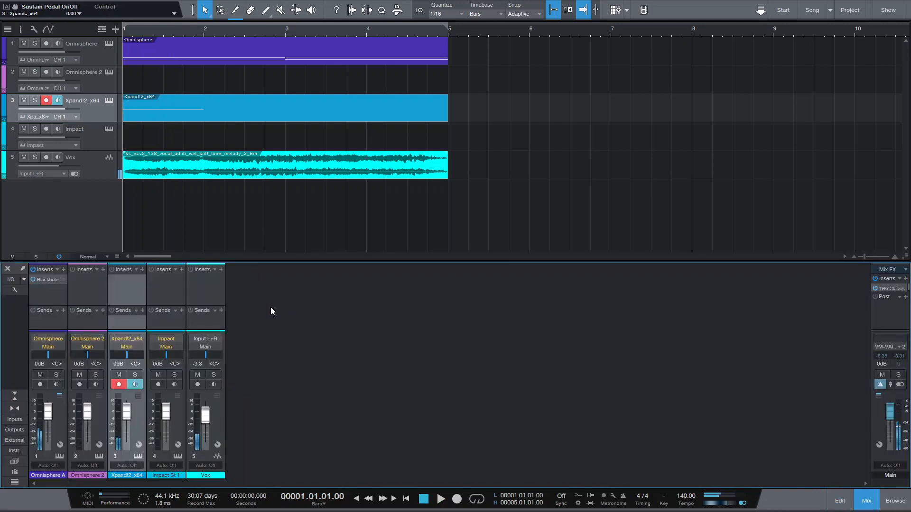
Lower the Omnisphere channel's volume to about -10.1 dB and audition the playback.
drag(51, 413, 47, 423)
key(space)
Open the Xpand!2 part in the editor and draw a two-beat D3 note at bar 2.
key(space)
double_click(229, 114)
key(space)
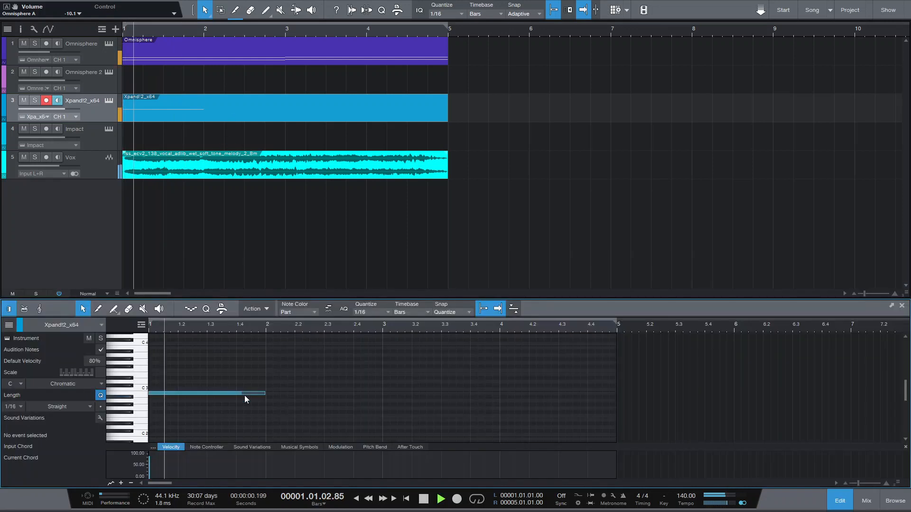
key(space)
click(269, 386)
drag(269, 385, 298, 382)
drag(320, 382, 325, 376)
Add a two-beat E3 note starting at bar 2 beat 3 in the Xpand!2 part.
key(space)
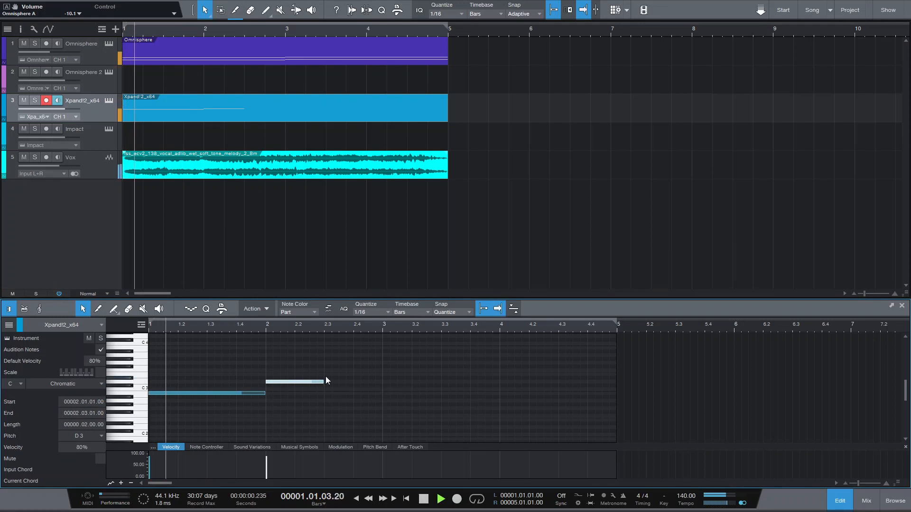
key(space)
double_click(327, 375)
drag(327, 374, 373, 373)
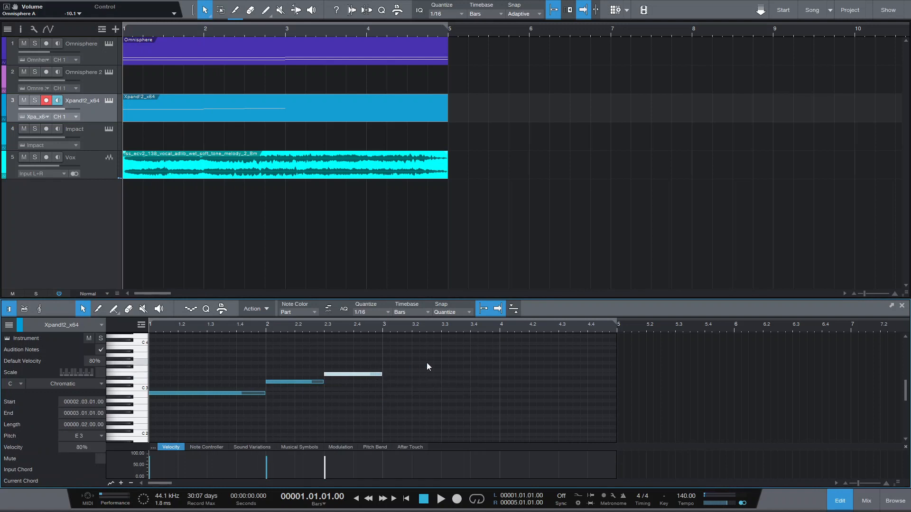
Add a two-beat F#3 note starting at bar 3 in the Xpand!2 part.
double_click(390, 360)
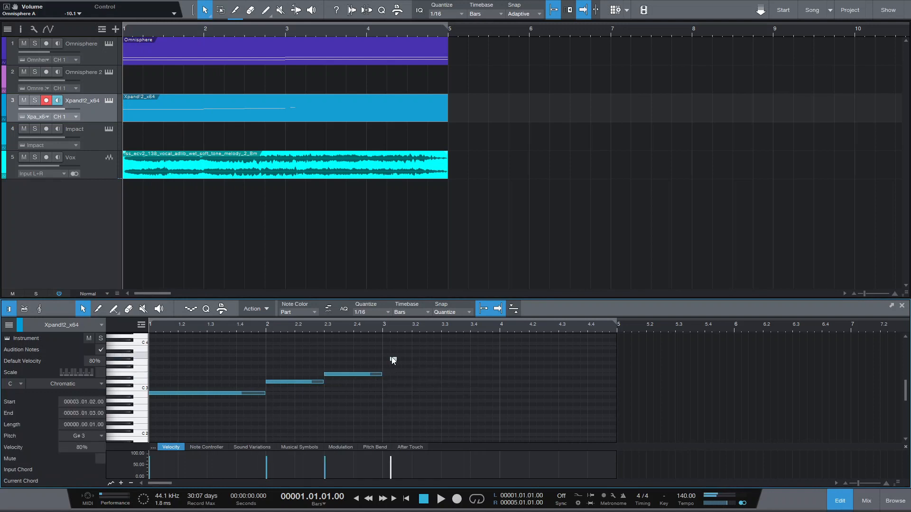
double_click(391, 367)
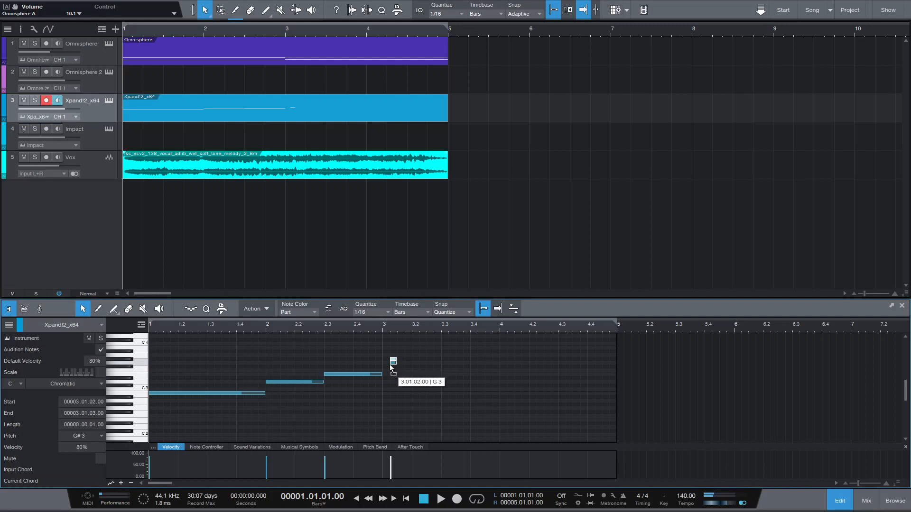
drag(390, 366, 442, 367)
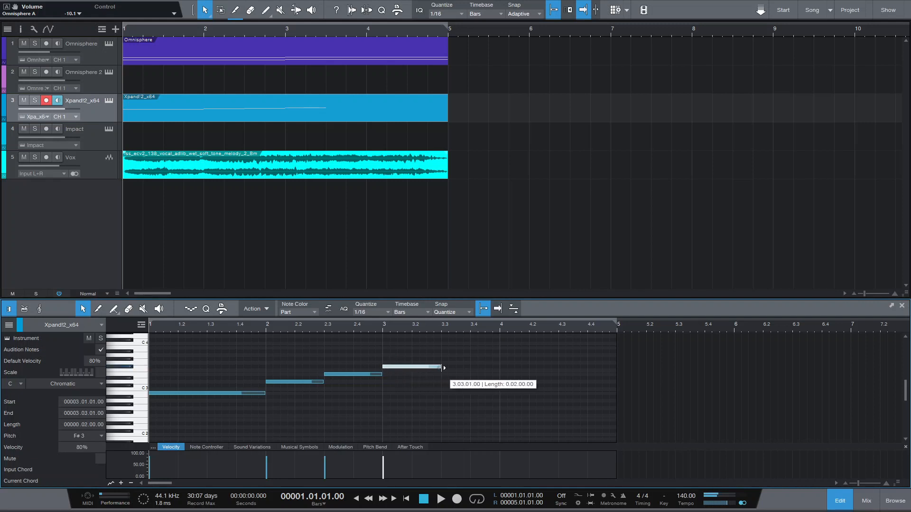
Lengthen the bar 3 note to a full bar and add a two-beat G3 note at bar 4.
key(space)
scroll(372, 326, down, 5)
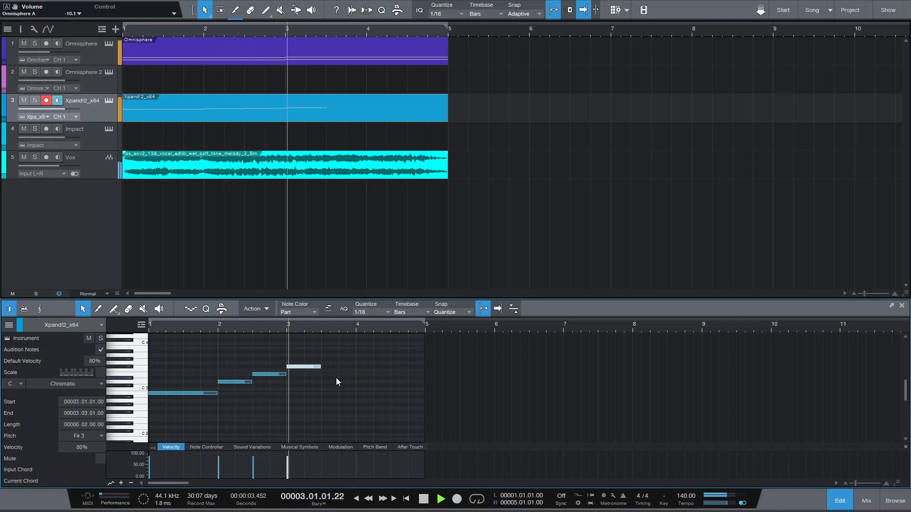
key(space)
drag(319, 367, 392, 364)
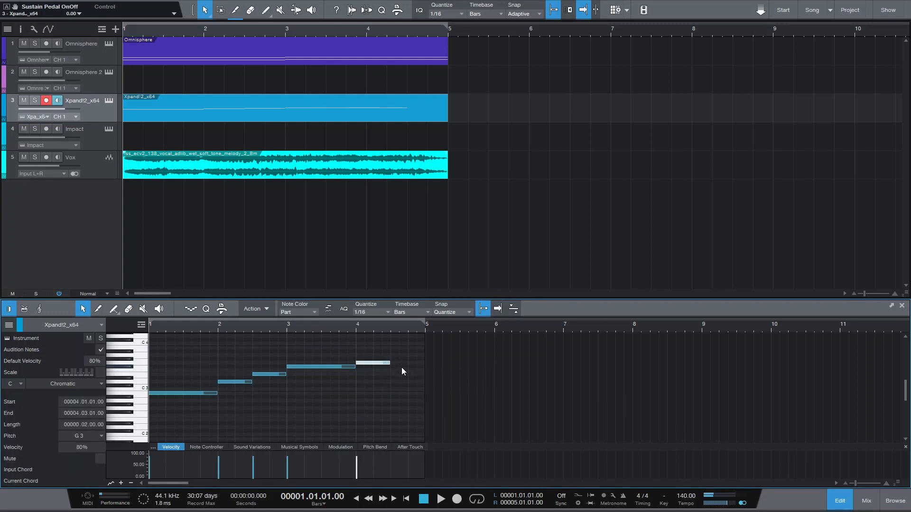
Add a two-beat F#3 note at bar 4 beat 3 and play the part back.
click(397, 364)
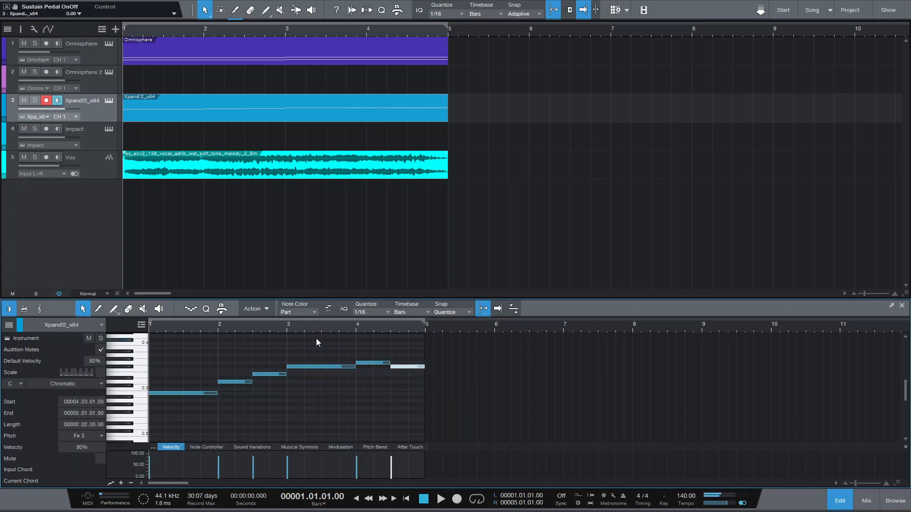
key(space)
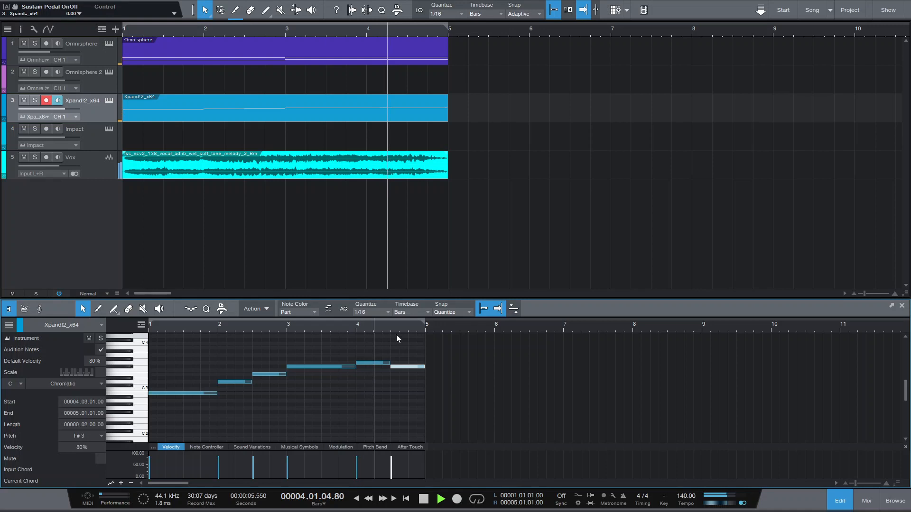
key(space)
Select all parts in the arrangement and duplicate them to fill bars 5 to 9.
click(356, 53)
scroll(373, 181, down, 3)
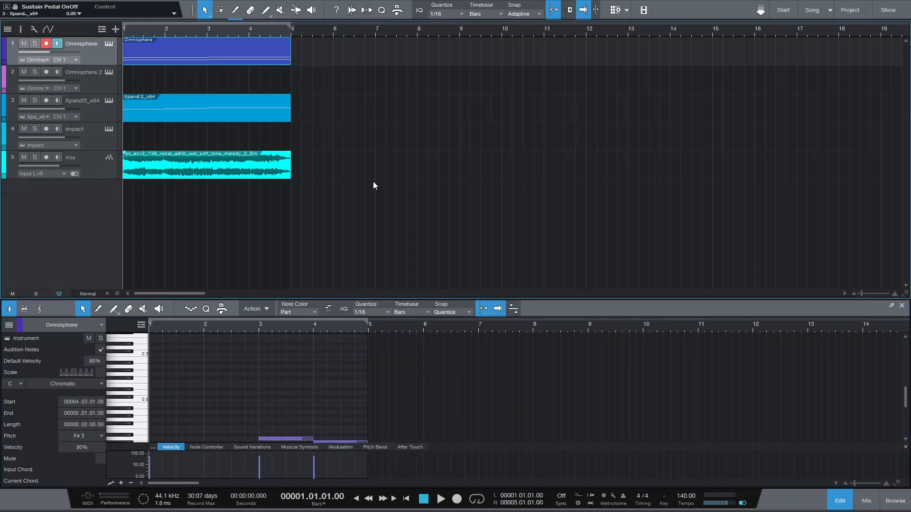
key(ctrl+a)
key(d)
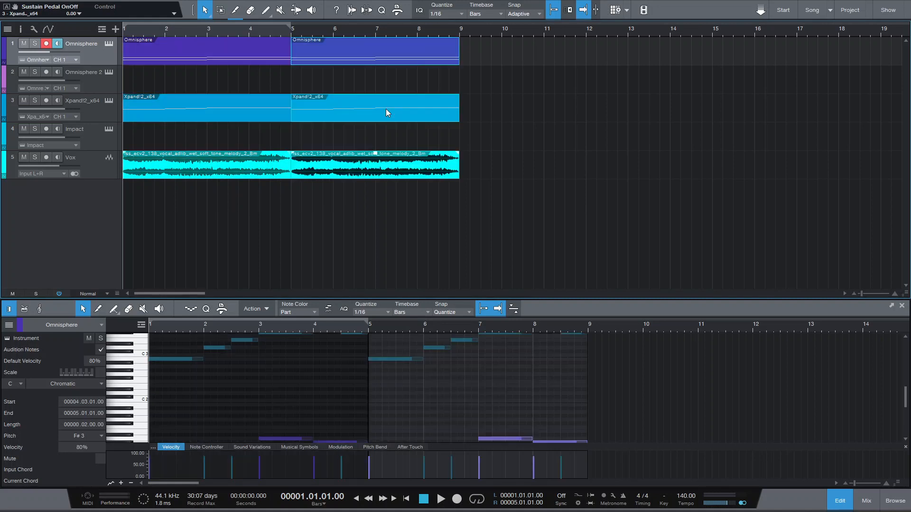
click(472, 133)
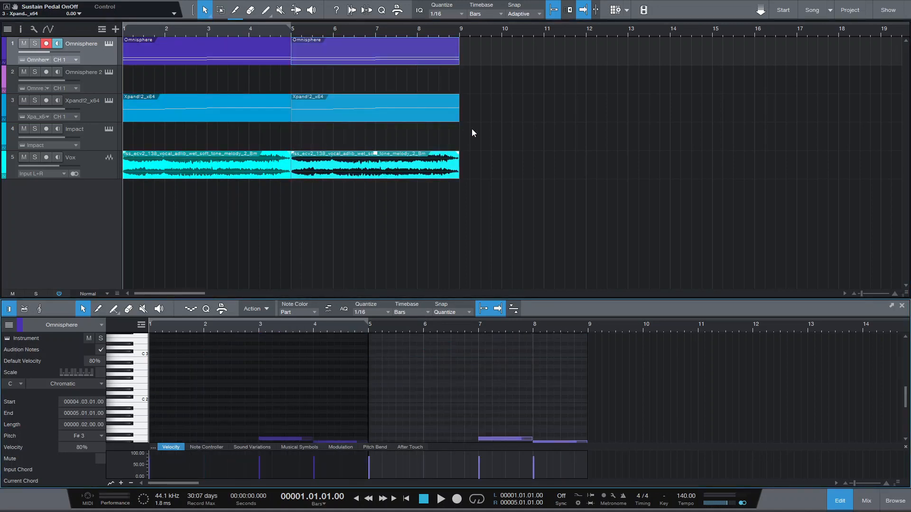
In the duplicated Xpand!2 part, change the last note at bar 8 beat 3 to G3.
scroll(499, 341, down, 1)
drag(557, 374, 581, 375)
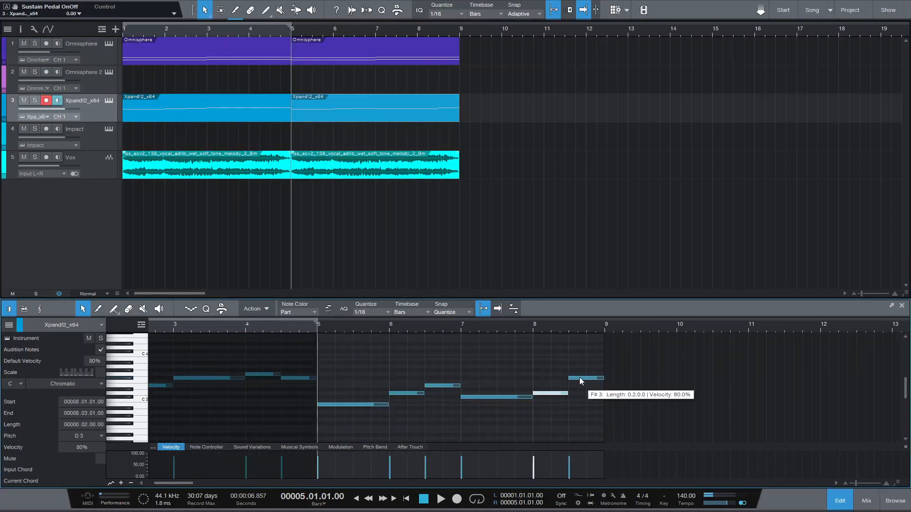
click(579, 378)
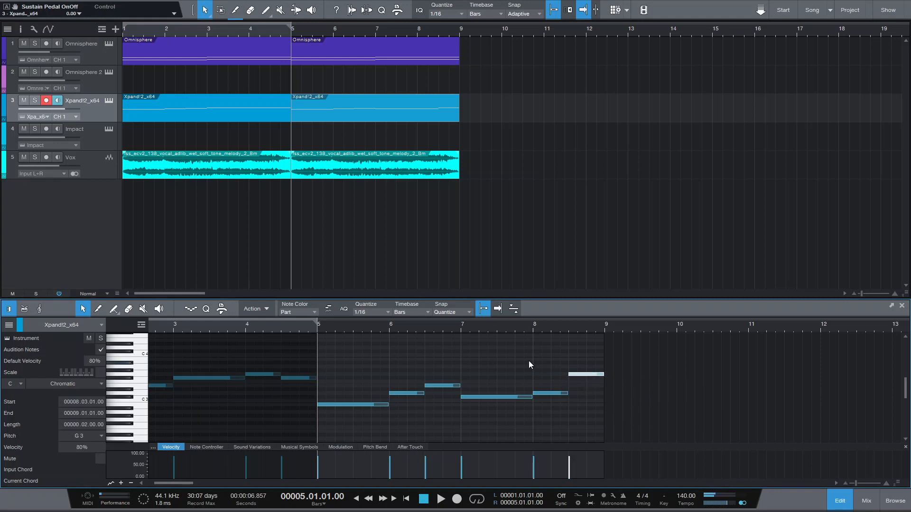
Play back the extended arrangement from the start.
key(space)
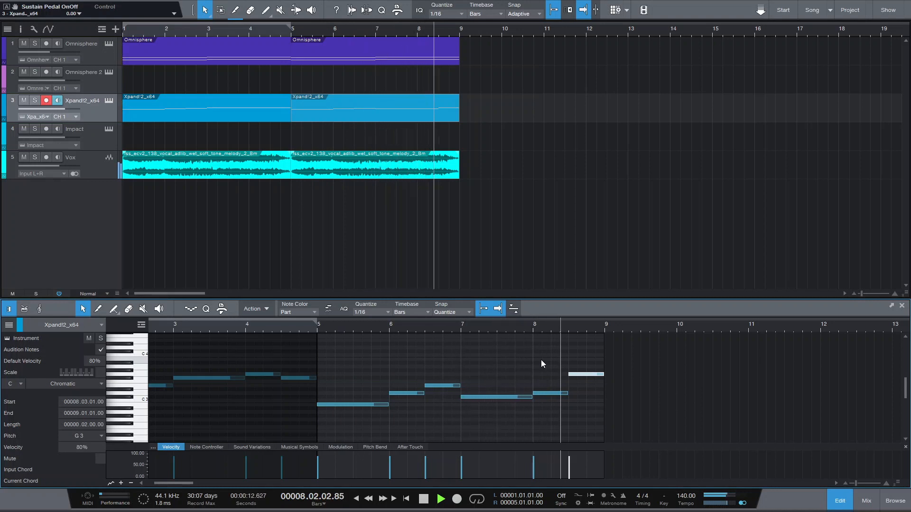
key(space)
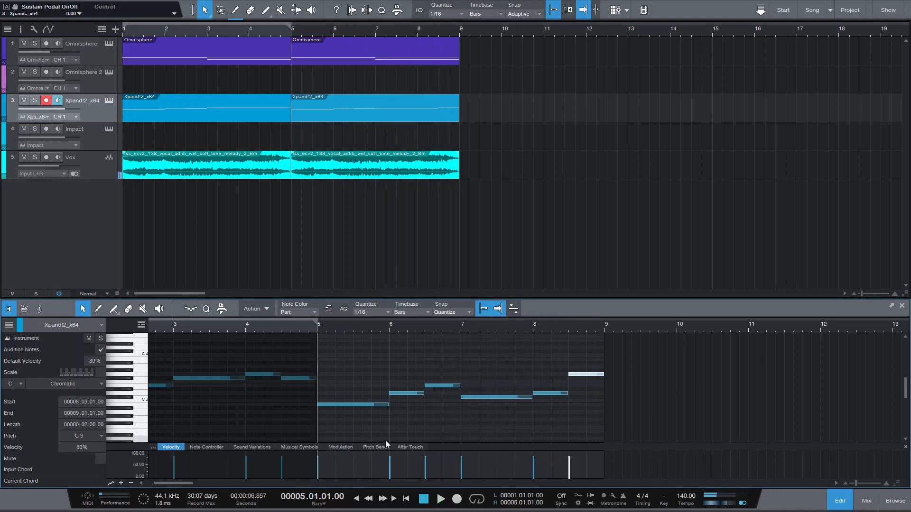
click(427, 499)
drag(372, 26, 374, 21)
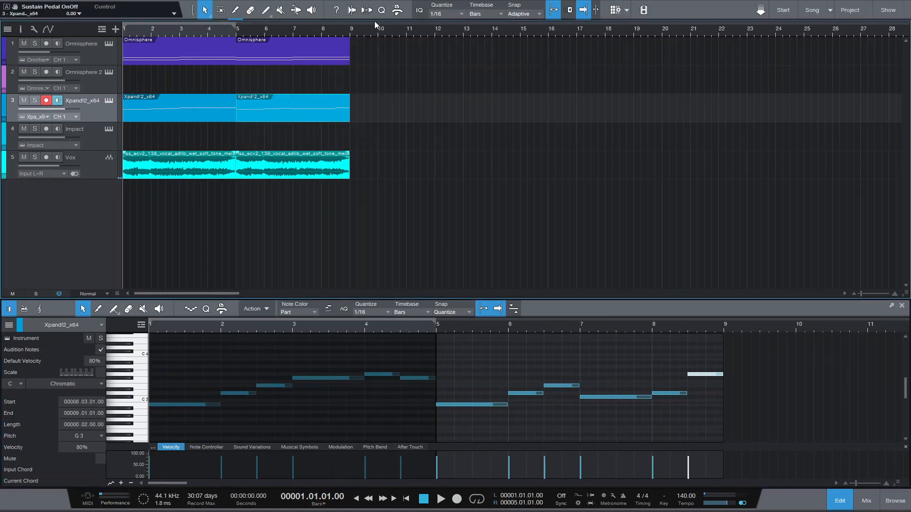
key(space)
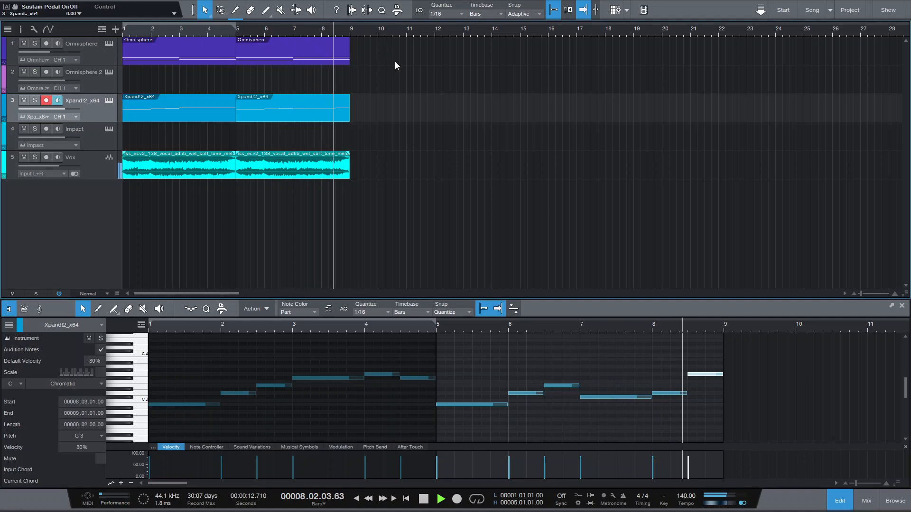
Create a new part on the Omnisphere 2 track spanning bars 1 to 5 and open it in the editor.
click(378, 141)
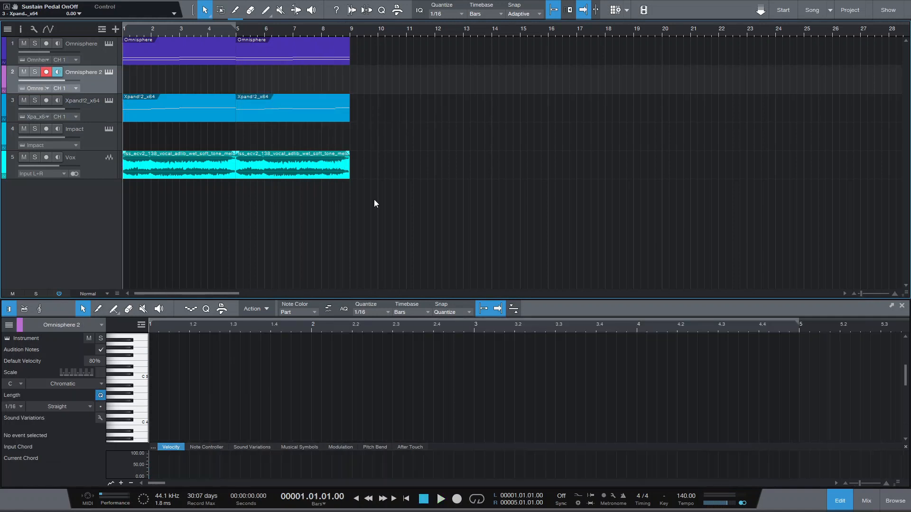
click(355, 32)
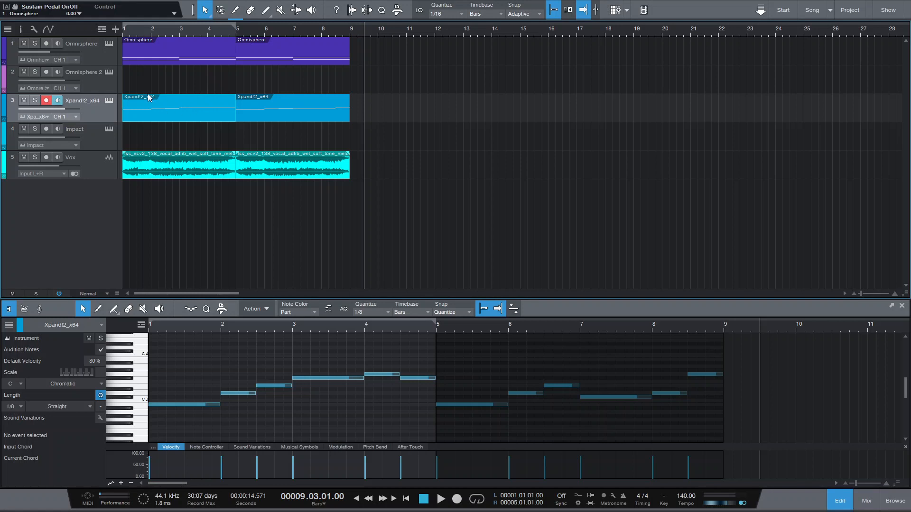
double_click(140, 82)
scroll(169, 405, up, 5)
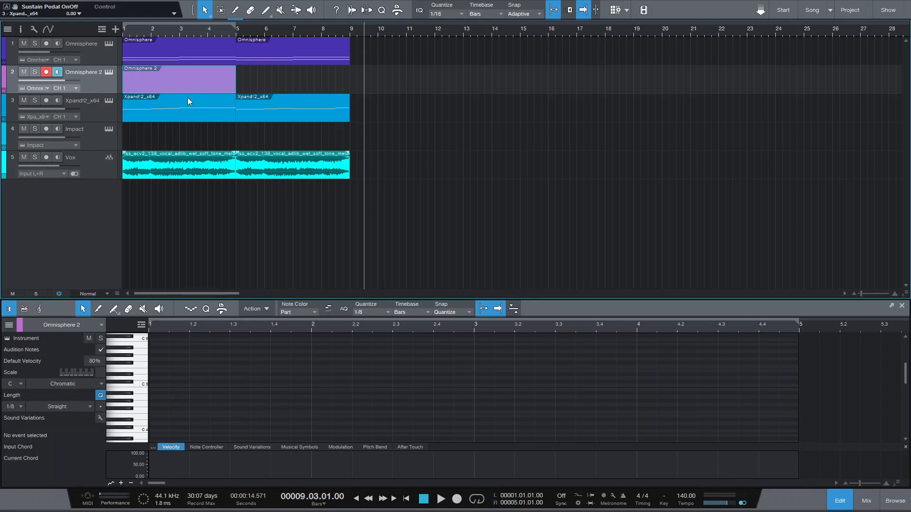
Draw an eighth-note D5 at the start of the Omnisphere 2 part.
click(153, 374)
drag(155, 375, 166, 378)
click(358, 498)
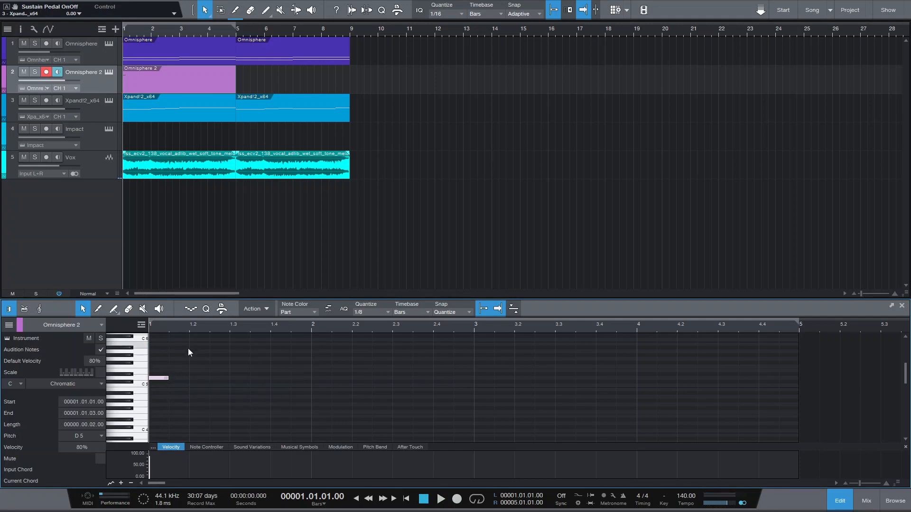
Add three more eighth notes descending from C#5 to F#4 after the D5.
double_click(175, 385)
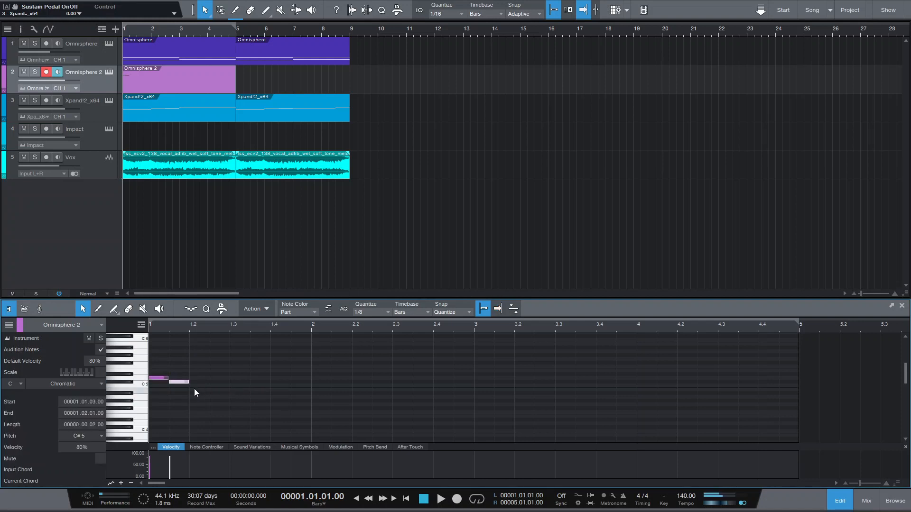
double_click(195, 389)
double_click(220, 407)
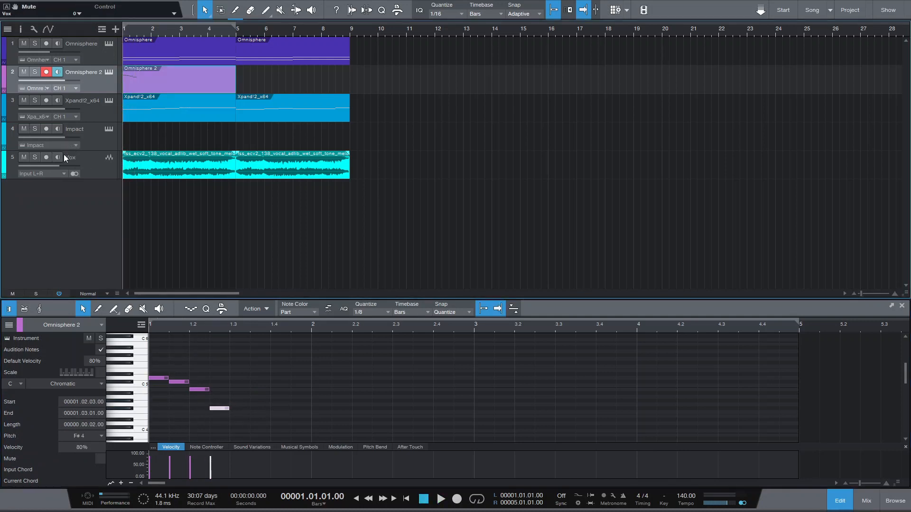
Mute the Vox track, select the four new notes, and audition them.
click(24, 157)
key(space)
key(space)
drag(246, 422, 153, 373)
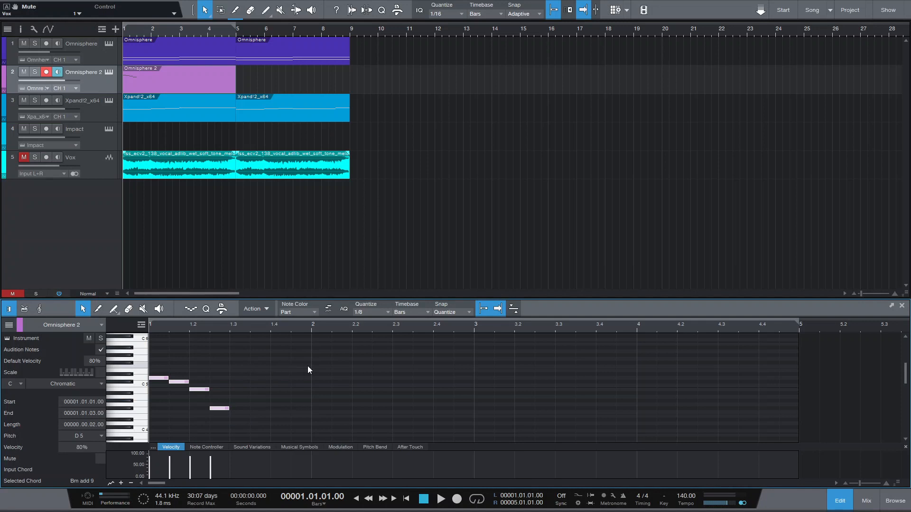
key(space)
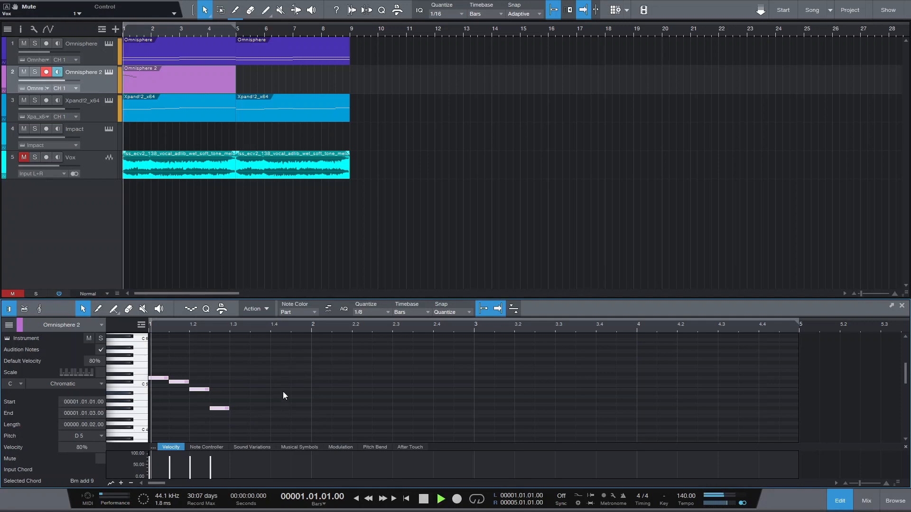
key(space)
key(space)
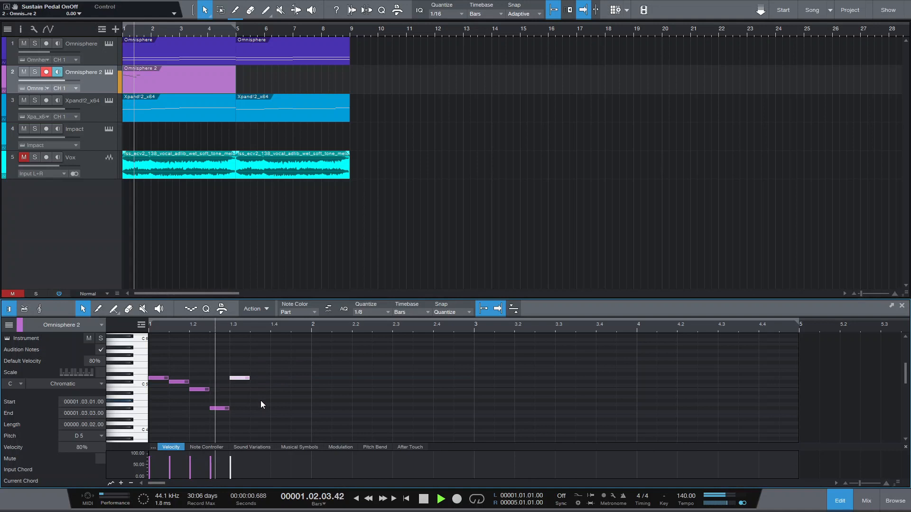
key(space)
Add a G4 eighth note at bar 1 beat 3.3 and audition it.
double_click(255, 408)
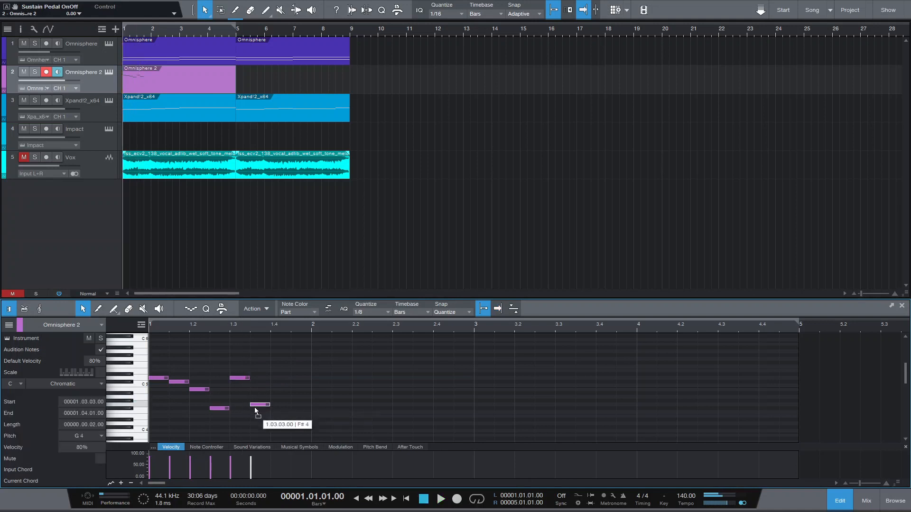
key(space)
Add a C5 eighth note at bar 1 beat 4.
key(space)
double_click(277, 401)
drag(276, 401, 283, 388)
Fill the Omnisphere 2 part with an eighth-note arpeggio through bar 4.
key(space)
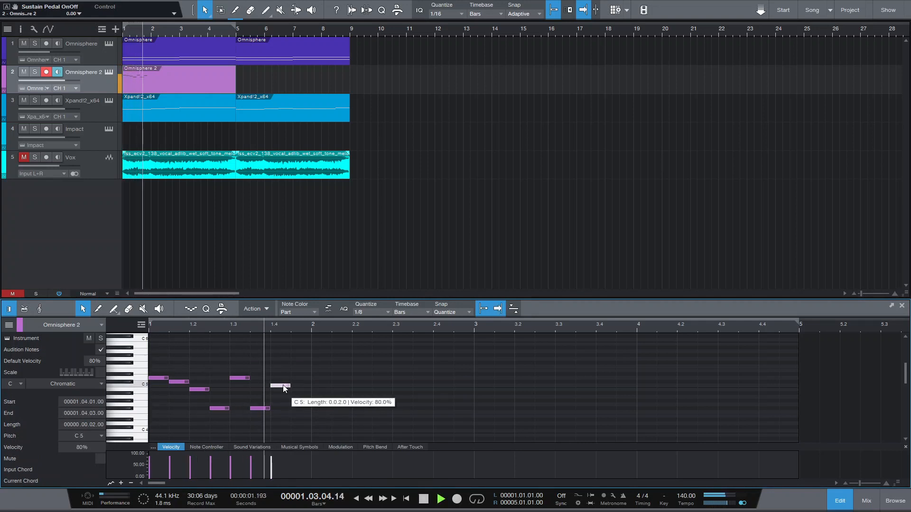
drag(285, 388, 300, 383)
key(space)
key(space)
key(space)
key(space)
key(space)
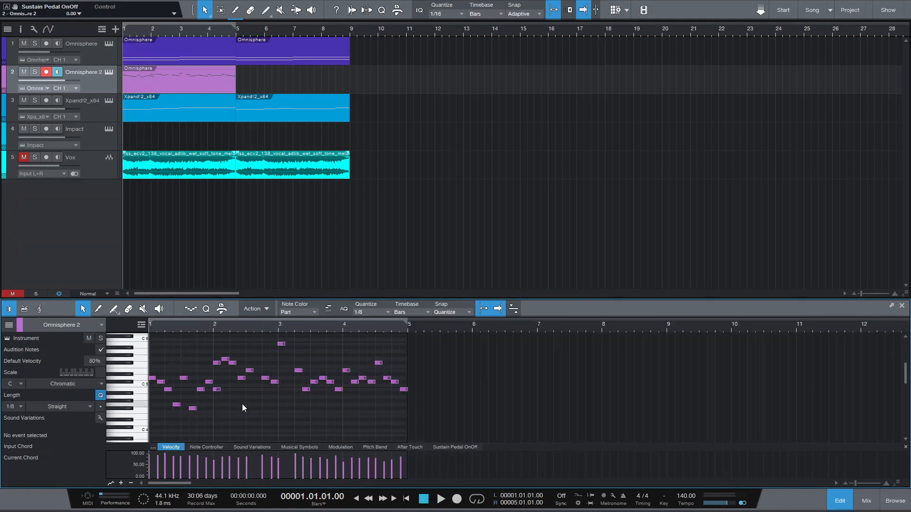
Duplicate the Omnisphere 2 part into bars 5 to 9.
key(space)
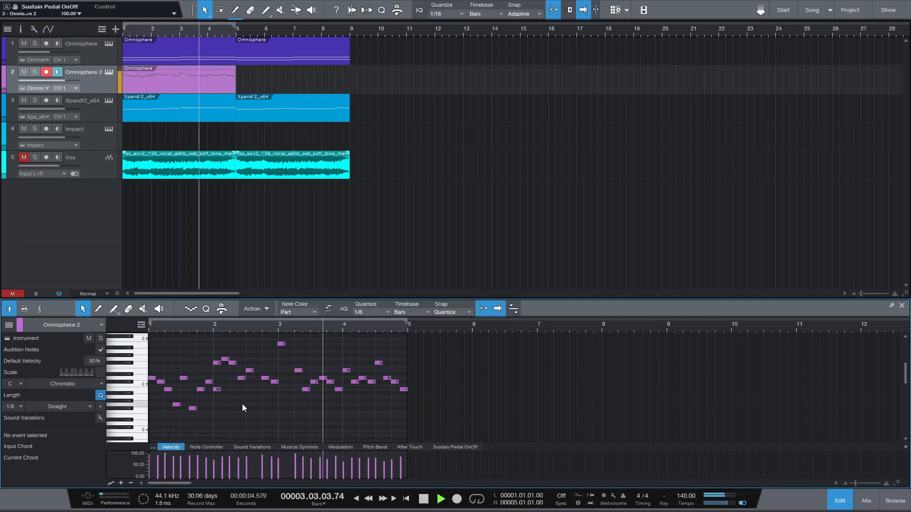
key(space)
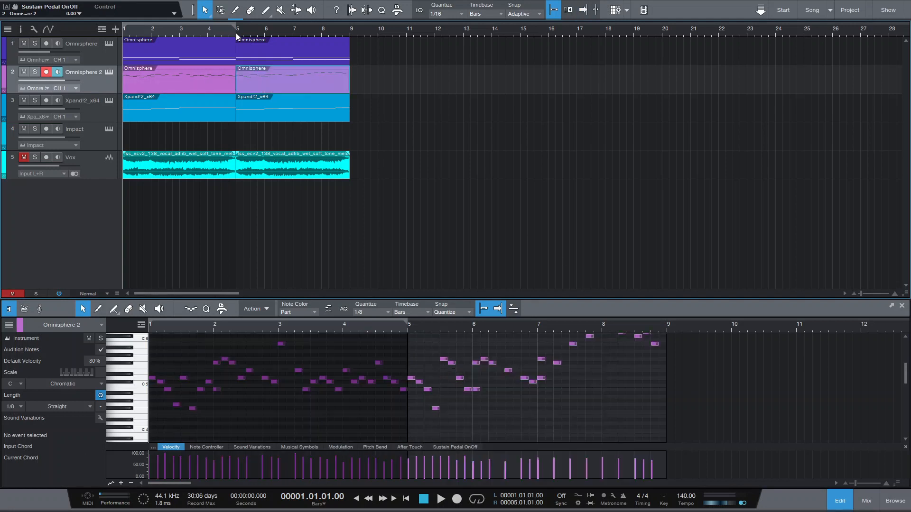
click(237, 32)
key(space)
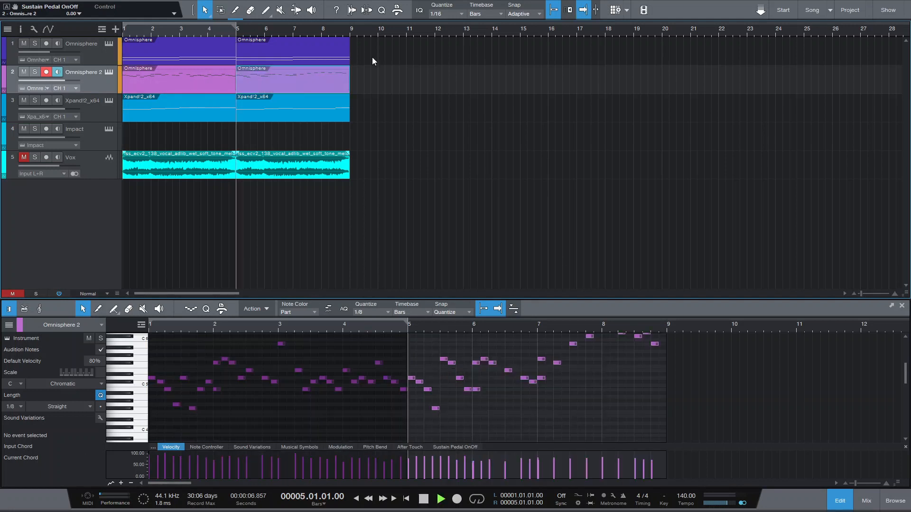
Scroll through the Omnisphere 2 notes and play the arrangement from the start.
scroll(539, 421, up, 2)
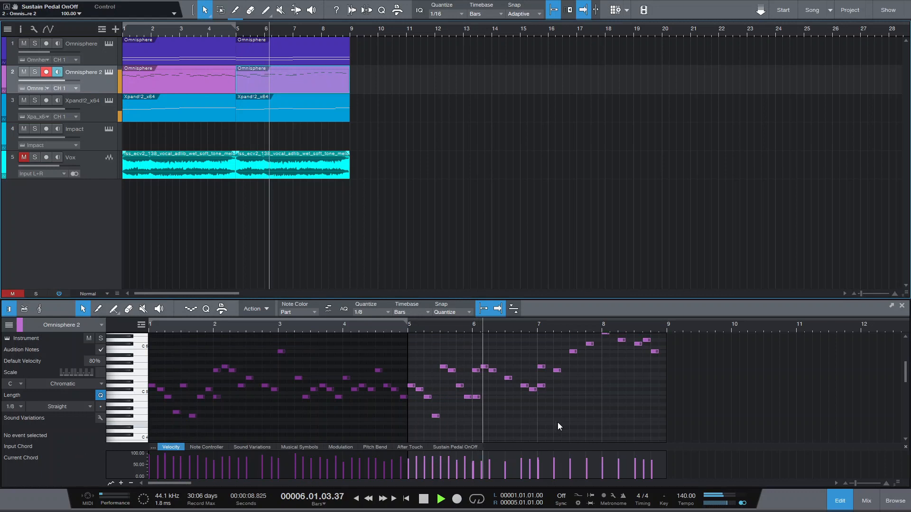
scroll(568, 422, up, 1)
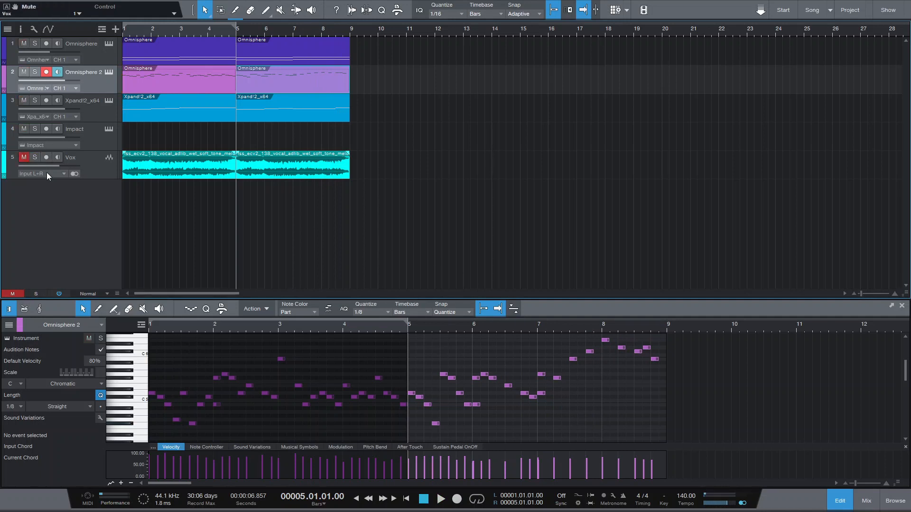
click(357, 499)
key(space)
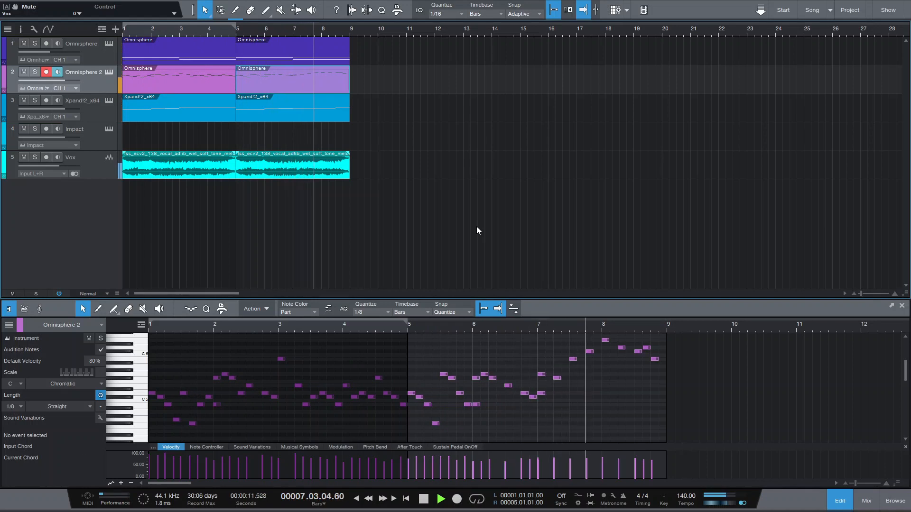
Stop playback, open the mixer, and create a Blackhole FX channel from the Omnisphere channel's Blackhole insert.
key(space)
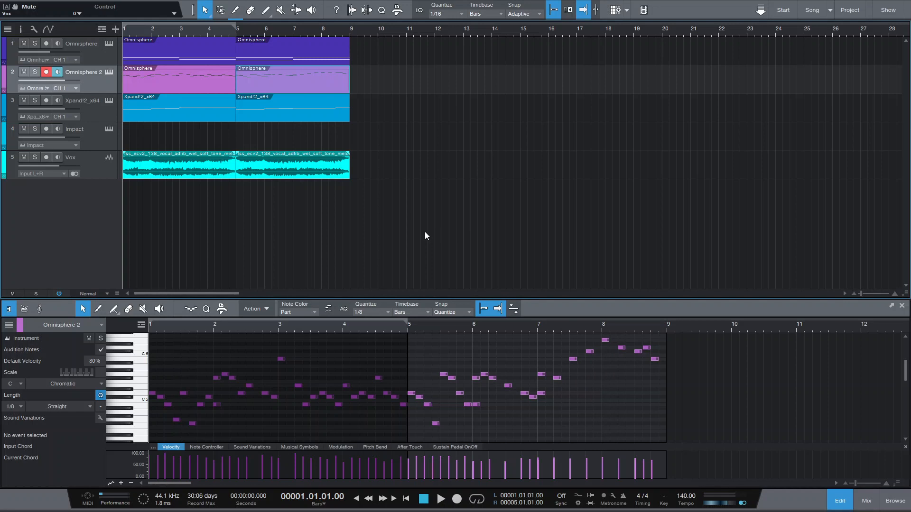
key(F3)
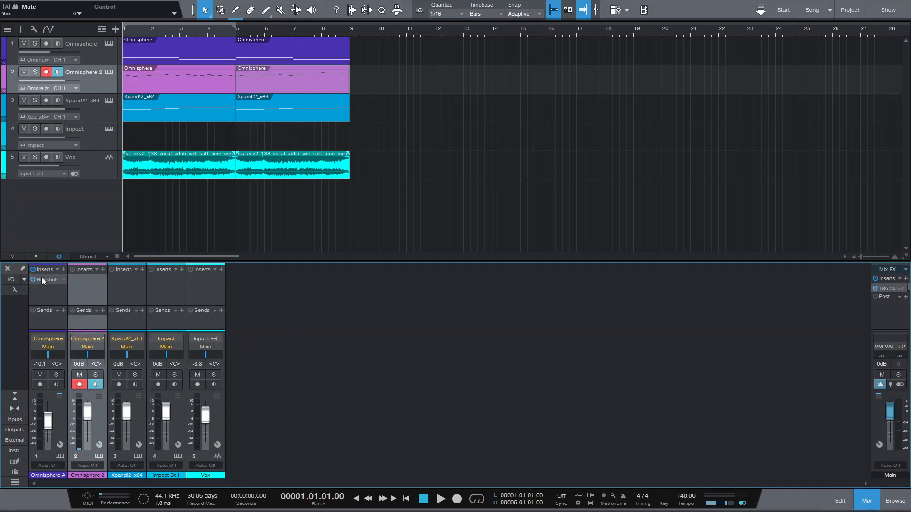
drag(42, 280, 273, 333)
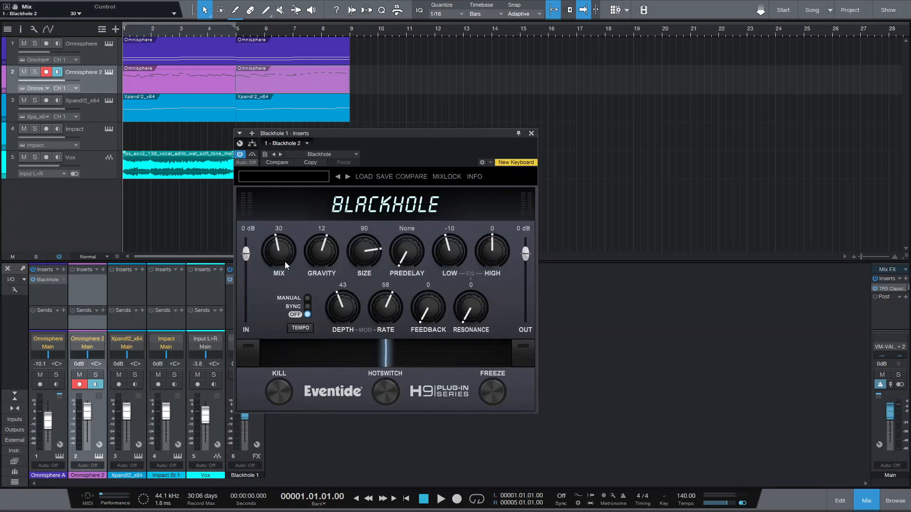
click(532, 135)
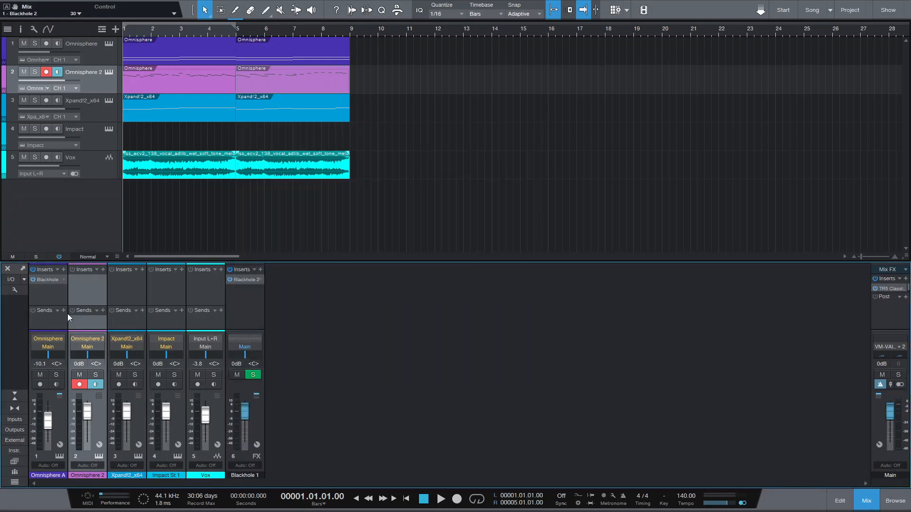
Add sends to the Blackhole 1 FX channel on the Omnisphere 2 and Xpand!2 channels.
click(102, 311)
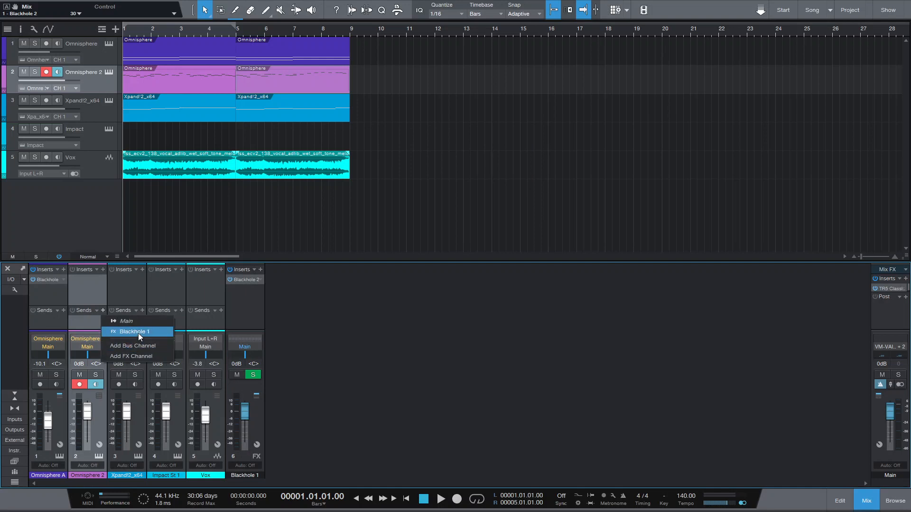
click(138, 333)
click(143, 311)
click(172, 331)
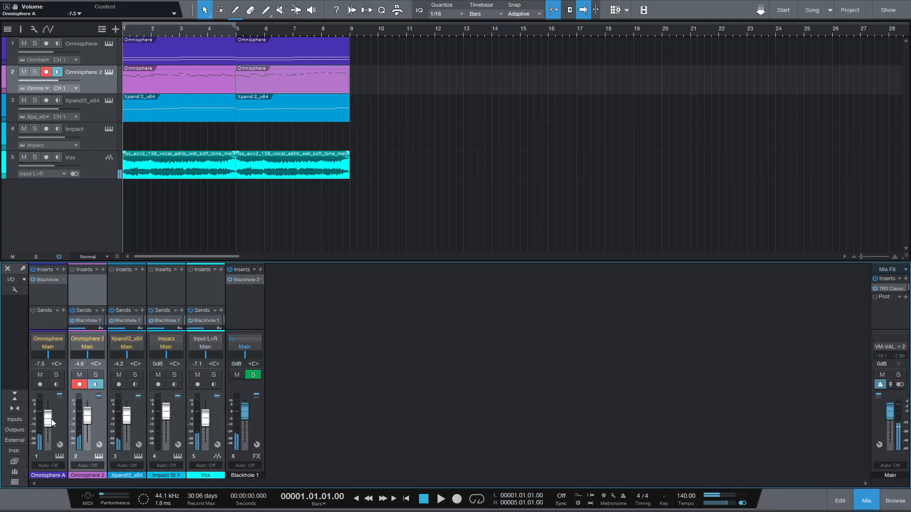
Play the song with the loop set to bars 1 to 9 and nudge the Omnisphere channel's volume fader.
key(space)
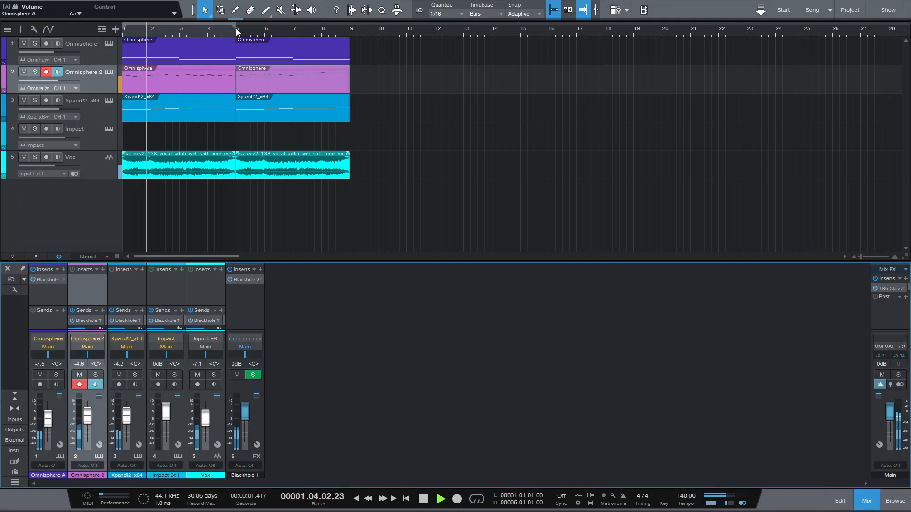
drag(236, 29, 350, 26)
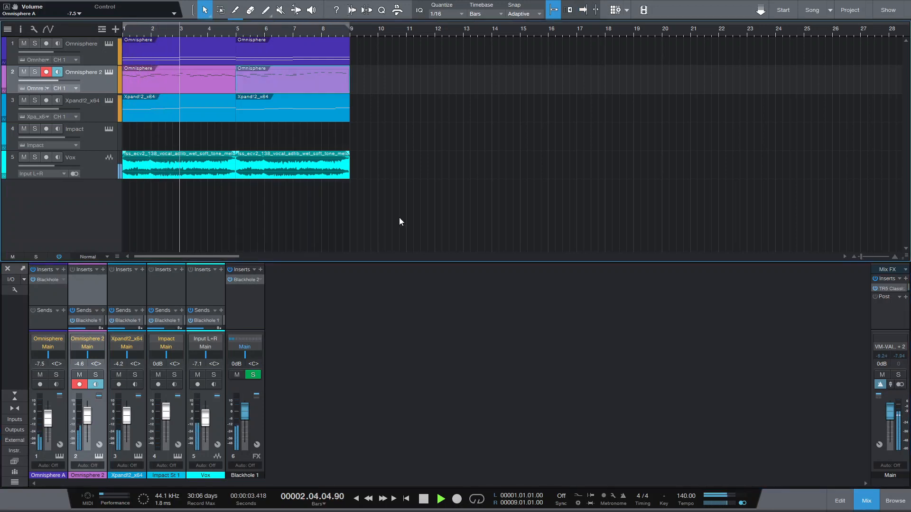
click(476, 499)
drag(48, 420, 49, 417)
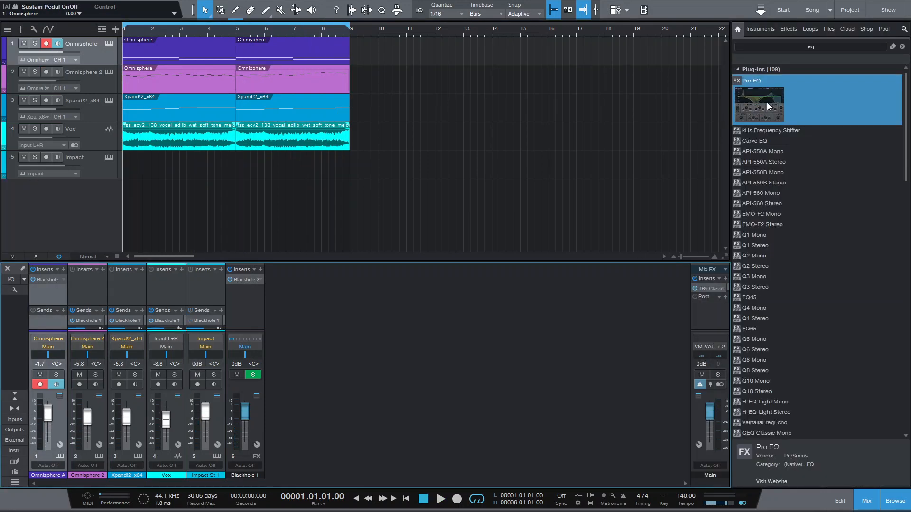
Insert Pro EQ on all five instrument and vocal channels.
click(188, 296)
drag(738, 120, 115, 300)
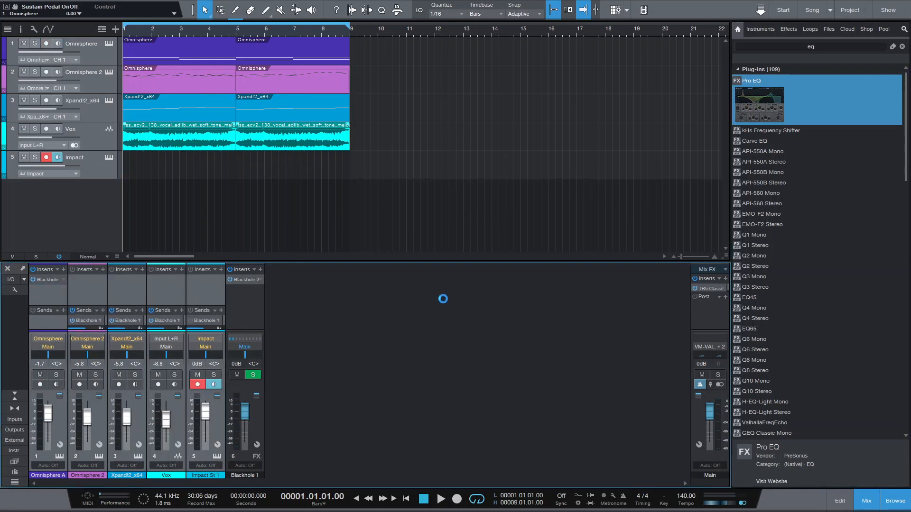
Set the Omnisphere channel's Pro EQ low cut to 146 Hz and high cut to 1.63 kHz, auditioning the result.
click(85, 47)
drag(321, 243, 354, 238)
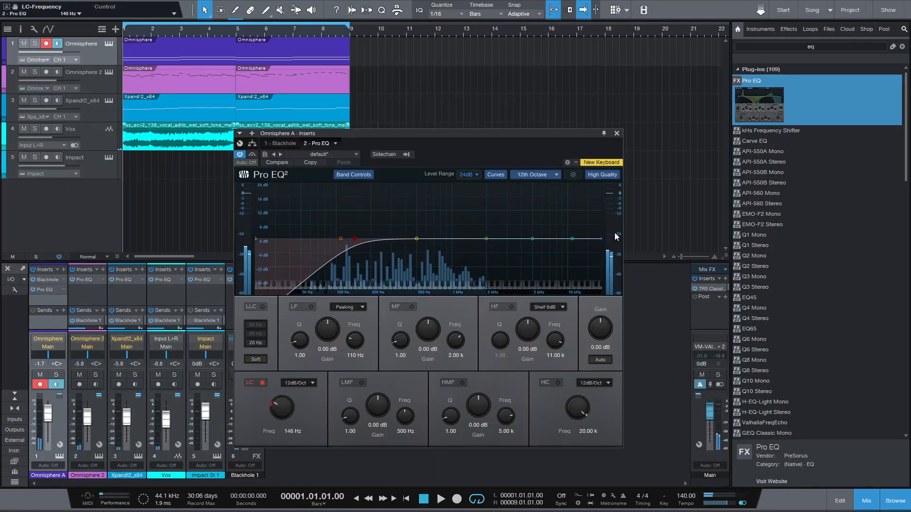
drag(615, 237, 476, 244)
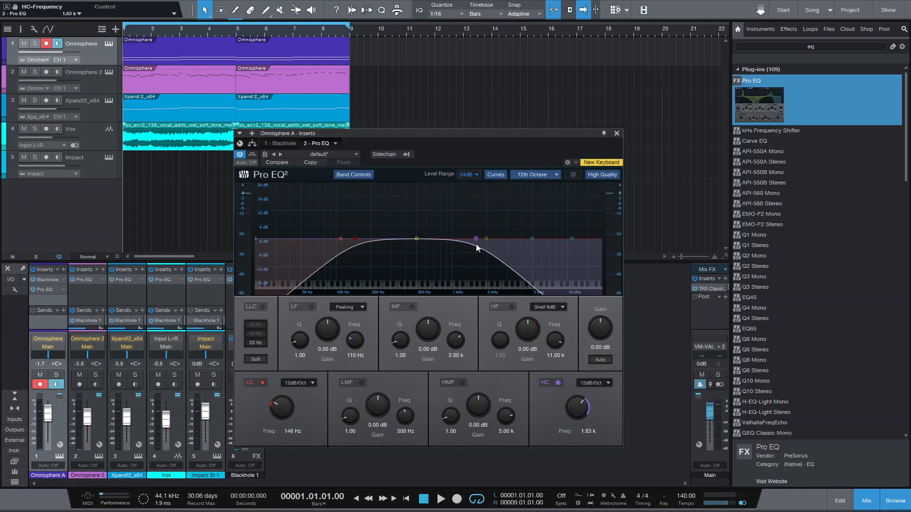
key(space)
Solo the Omnisphere track and audition it.
key(space)
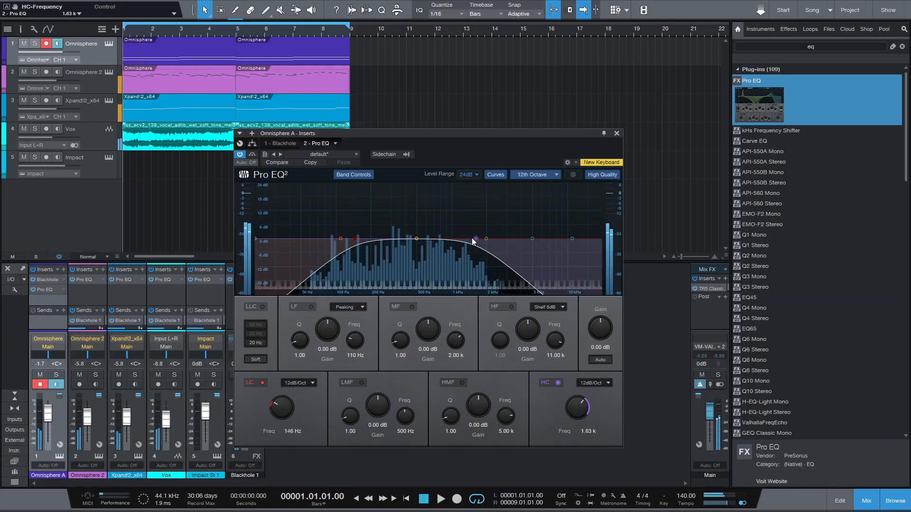
click(35, 44)
key(space)
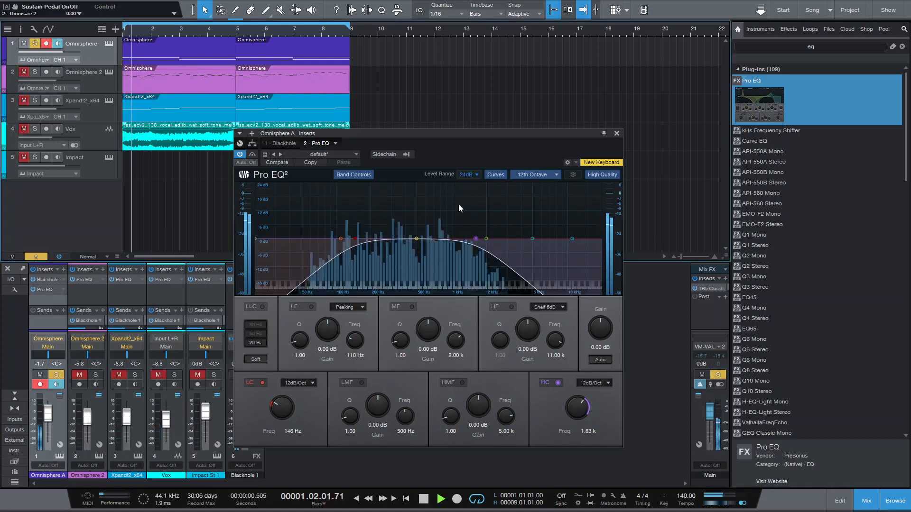
key(space)
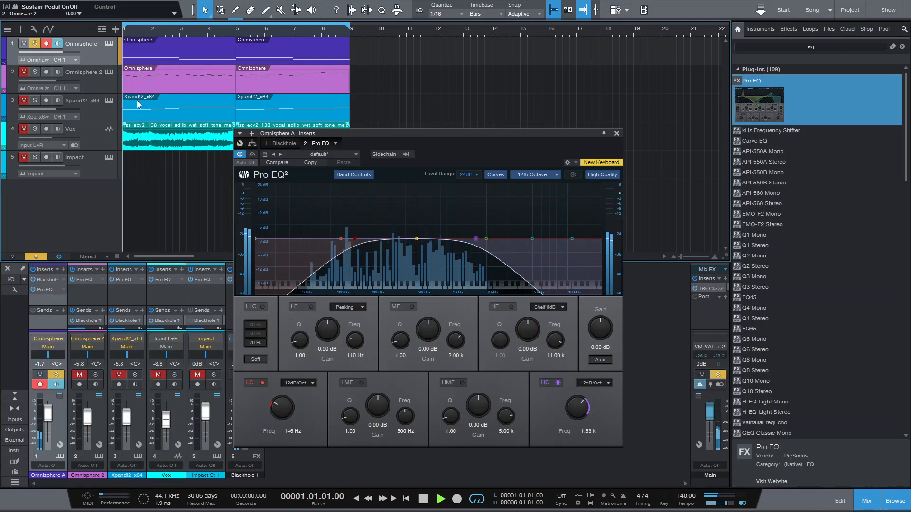
Solo Omnisphere 2 and set its Pro EQ low cut to 336 Hz and high cut to 2.44 kHz.
key(space)
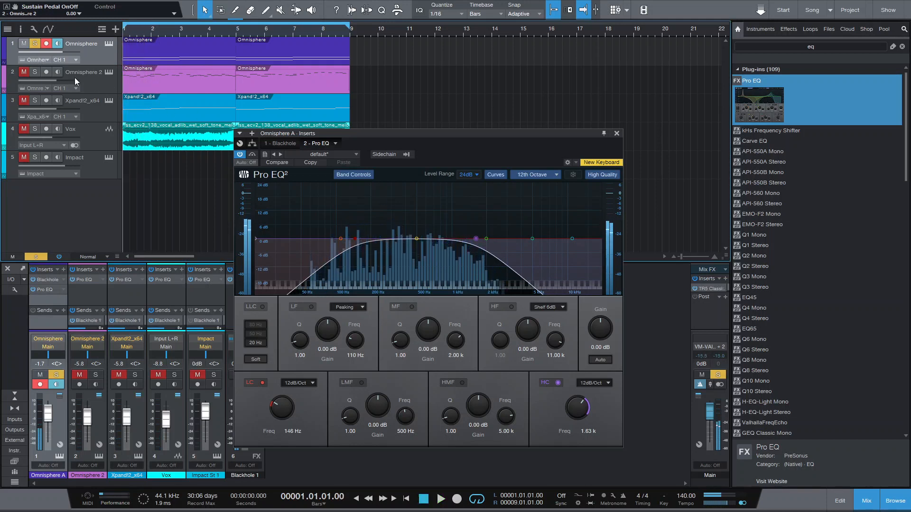
click(24, 71)
key(space)
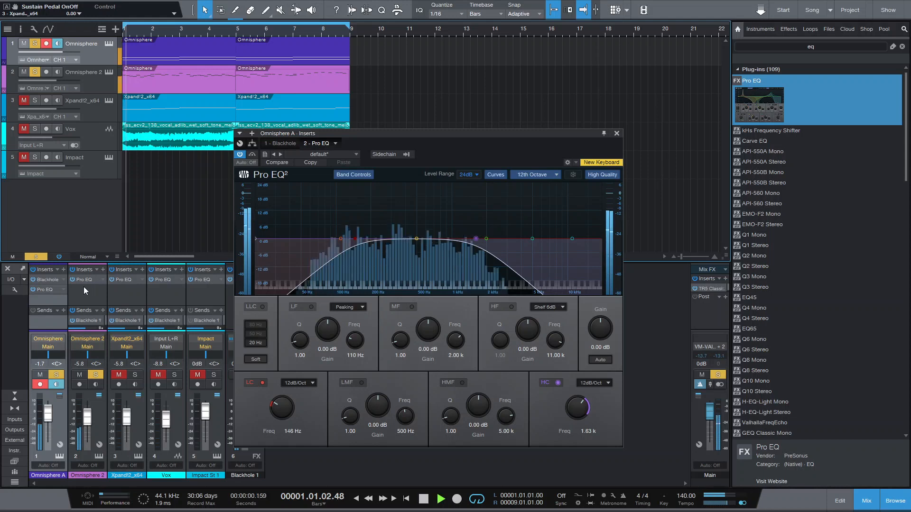
click(85, 279)
drag(320, 238, 397, 239)
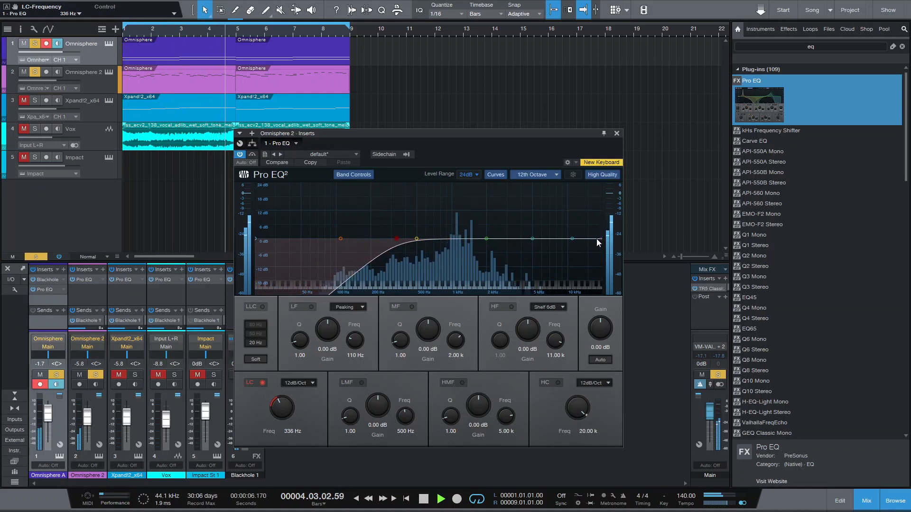
mouse_move(596, 238)
mouse_down()
mouse_move(482, 240)
mouse_move(497, 241)
mouse_up()
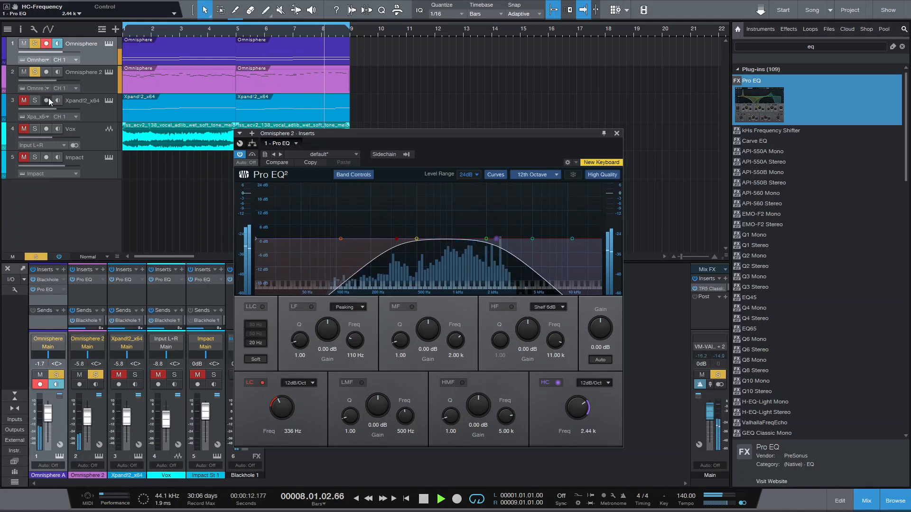
Solo Xpand!2 and set its Pro EQ low cut to 468 Hz and high cut to 3.27 kHz.
click(24, 101)
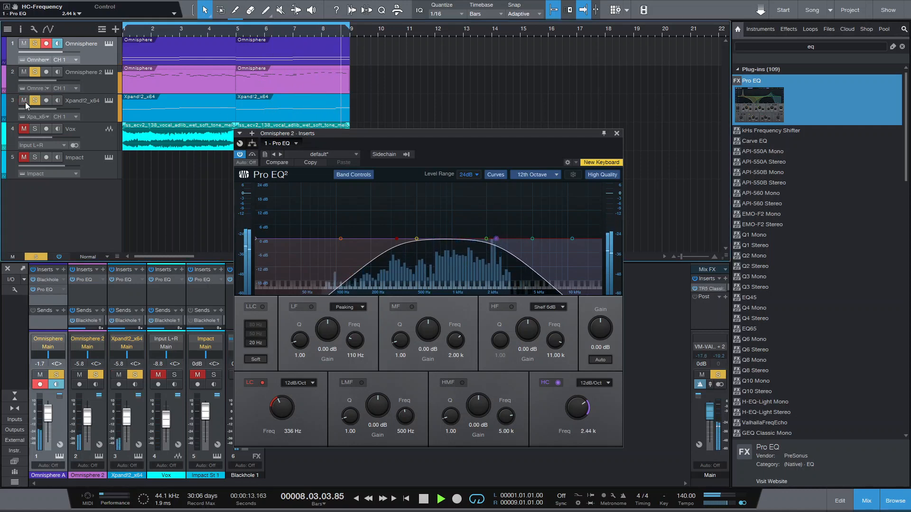
click(127, 279)
drag(326, 240, 414, 238)
drag(602, 238, 512, 241)
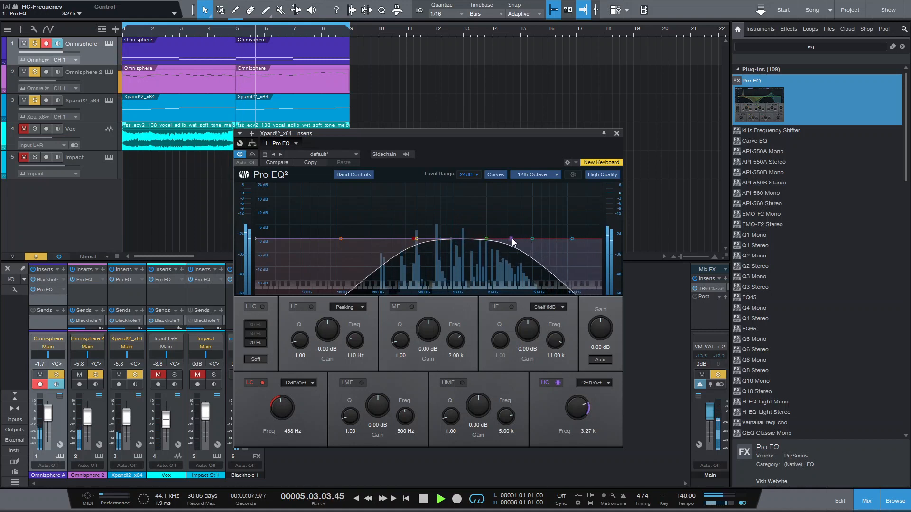
click(616, 133)
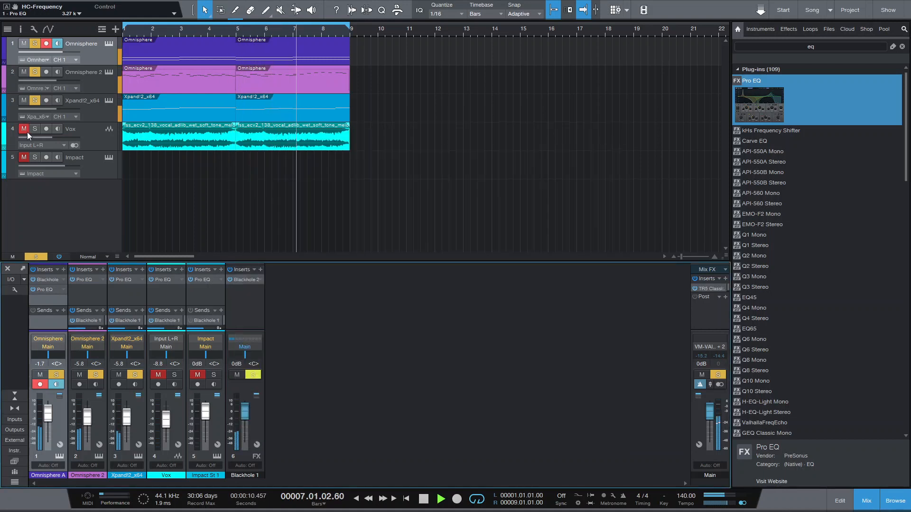
Solo the Vox track and set its Pro EQ low cut to 695 Hz with about 2.4 dB high-frequency gain.
click(96, 134)
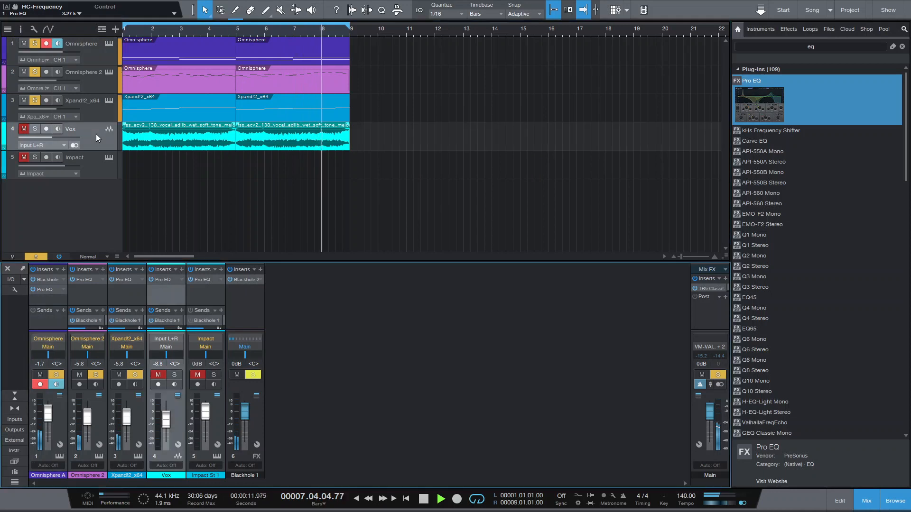
click(36, 130)
click(163, 279)
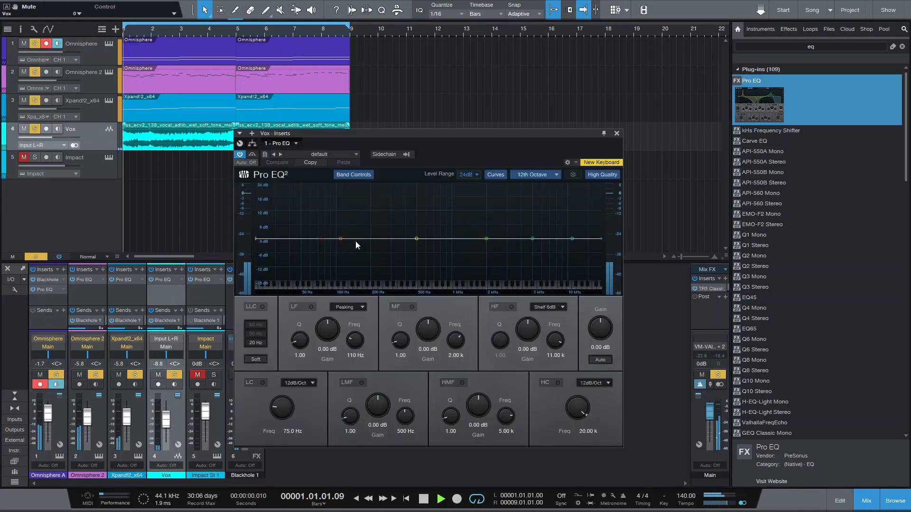
drag(320, 240, 434, 234)
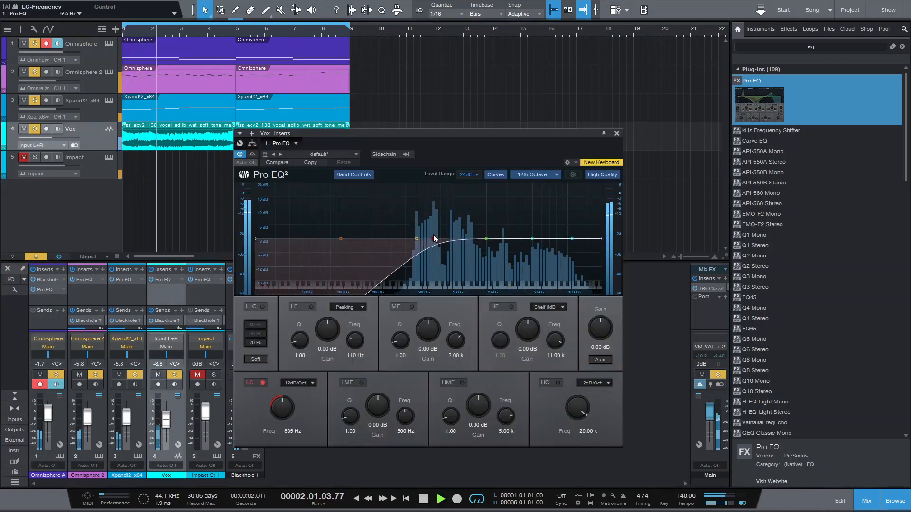
drag(572, 238, 584, 234)
click(616, 134)
Stop playback, solo Impact, create a part on its track and convert it to a pattern.
key(space)
click(35, 157)
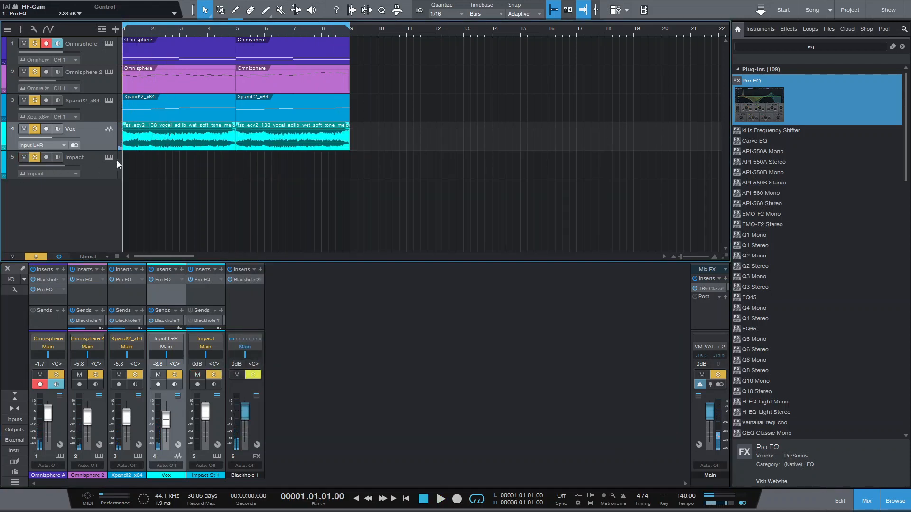
double_click(141, 166)
double_click(142, 169)
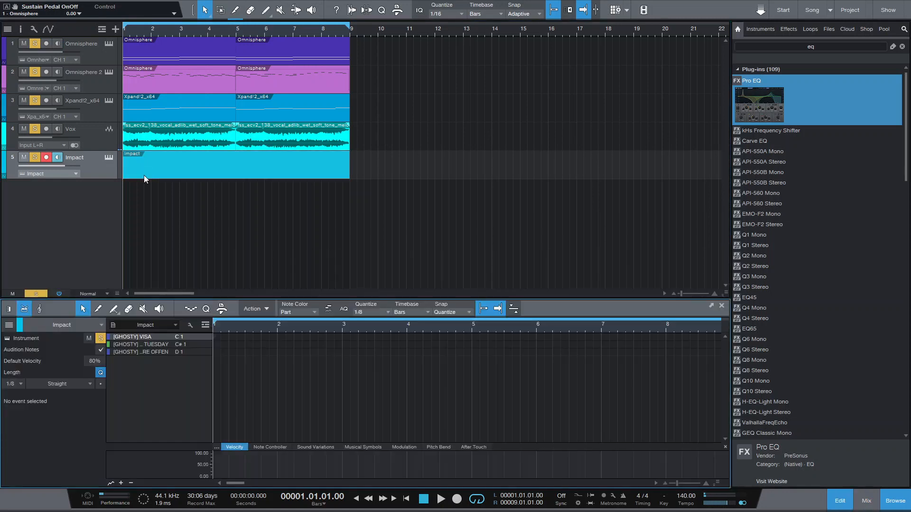
right_click(183, 173)
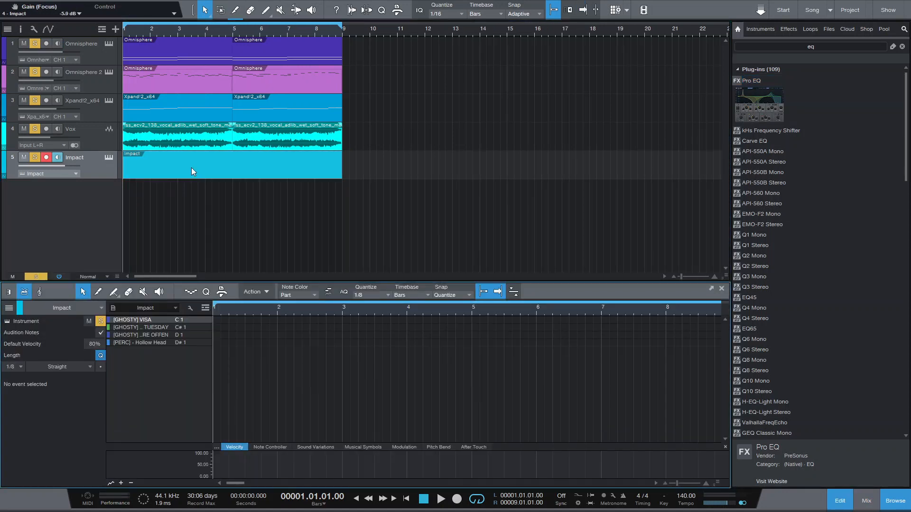
right_click(192, 167)
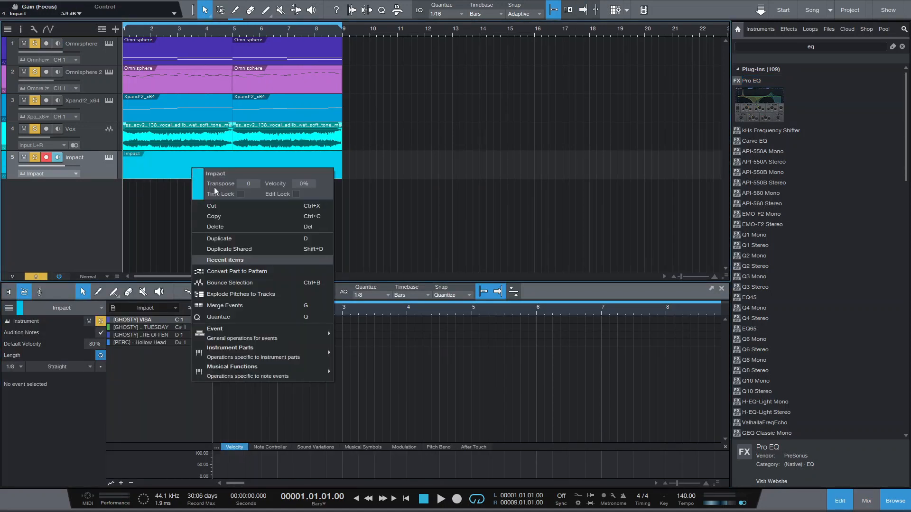
click(261, 269)
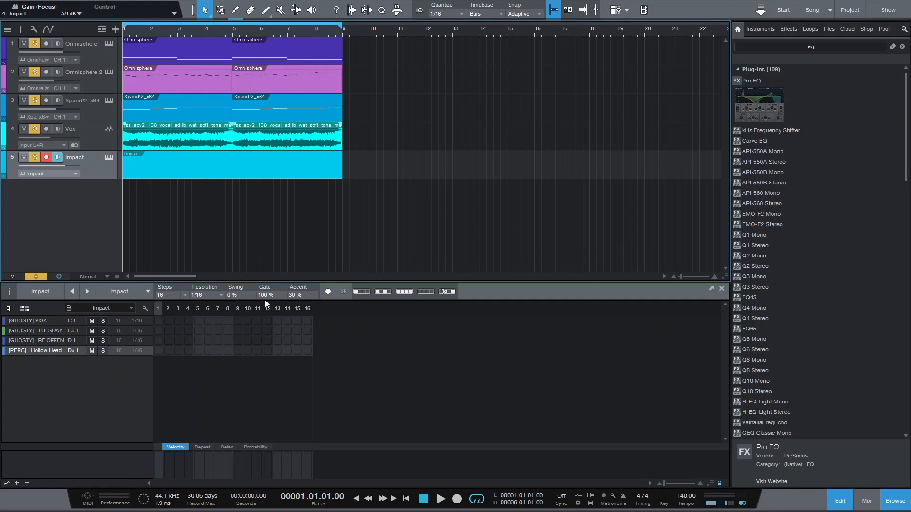
Set the Impact pattern to 64 steps and widen the editor.
click(184, 293)
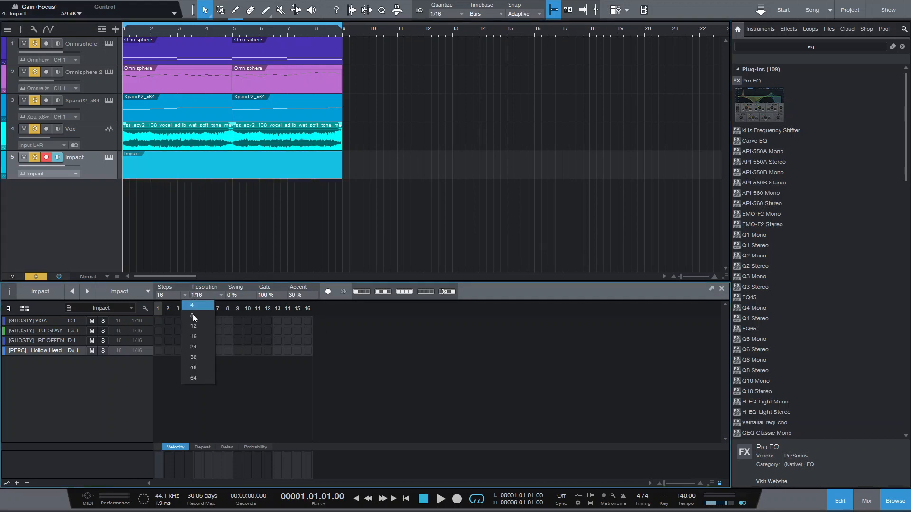
click(205, 378)
click(885, 499)
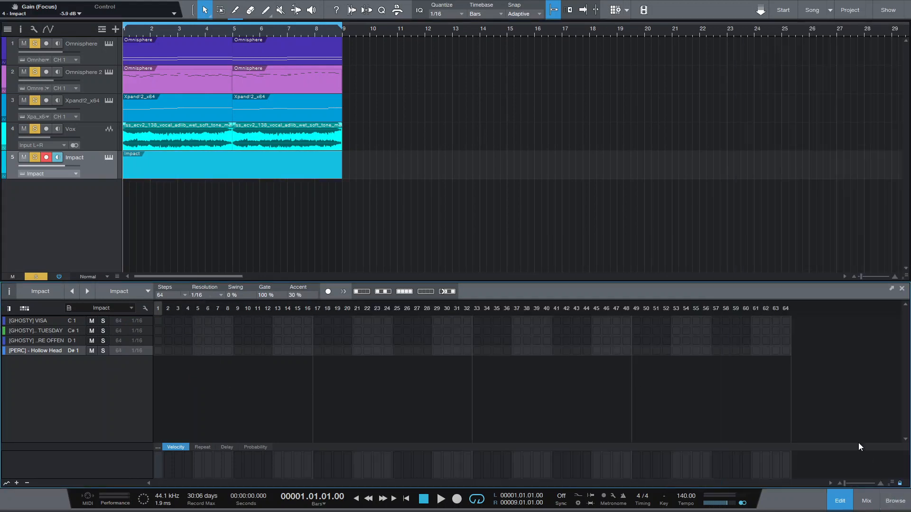
Place RE OFFEN hits at steps 1, 4 and 7 and duplicate them across the pattern.
click(158, 340)
click(188, 341)
click(218, 340)
key(d)
key(d)
key(d)
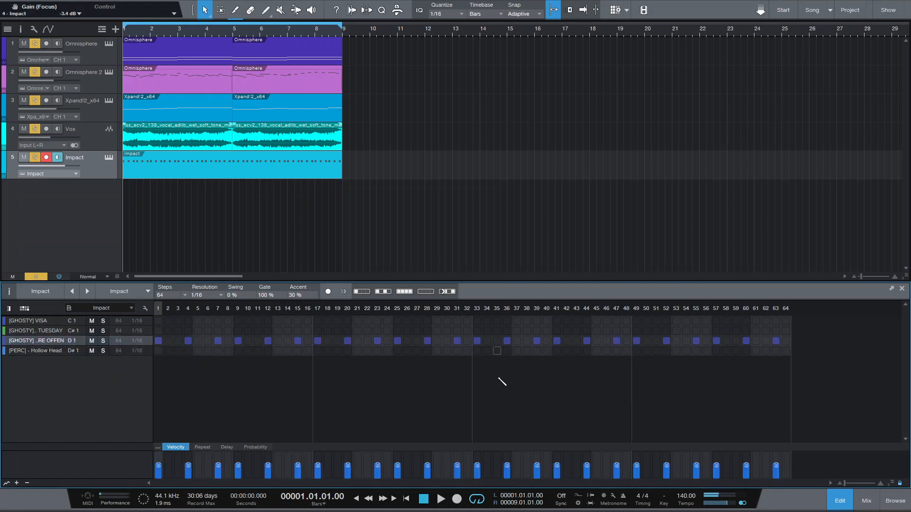
Add TUESDAY hits at steps 9 and 29, duplicate them, and play the song.
click(238, 331)
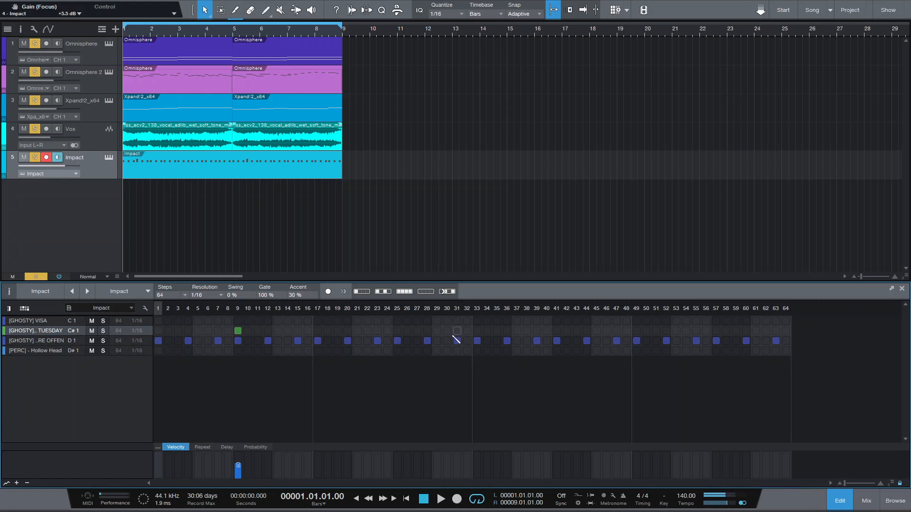
click(437, 331)
key(d)
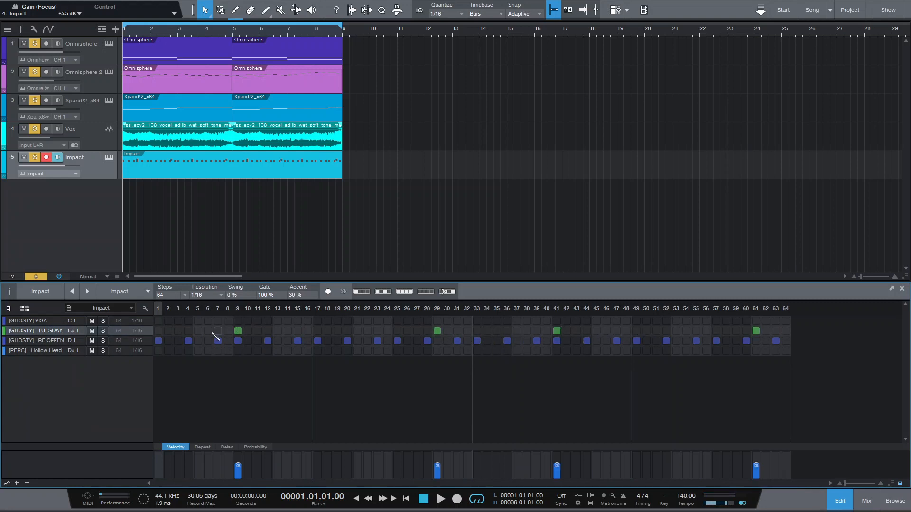
key(space)
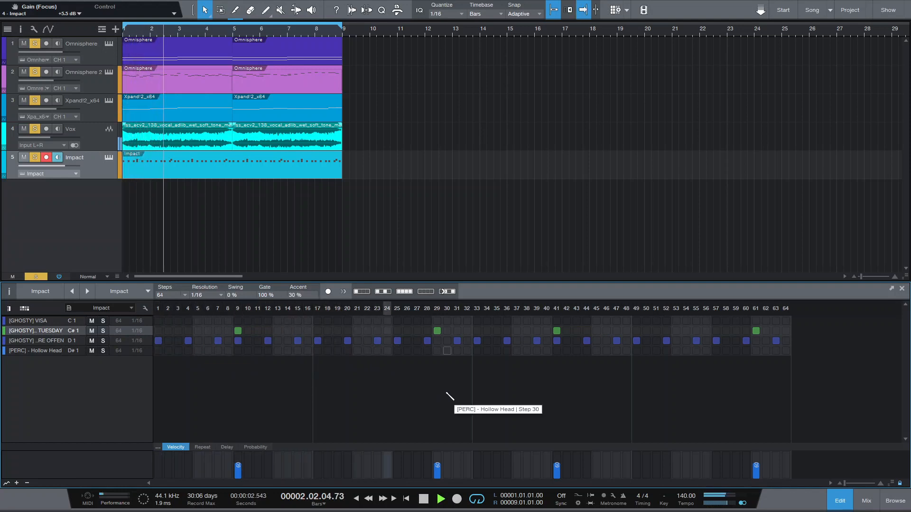
Play the song to audition the new Impact pattern, then stop playback and return to the start.
key(space)
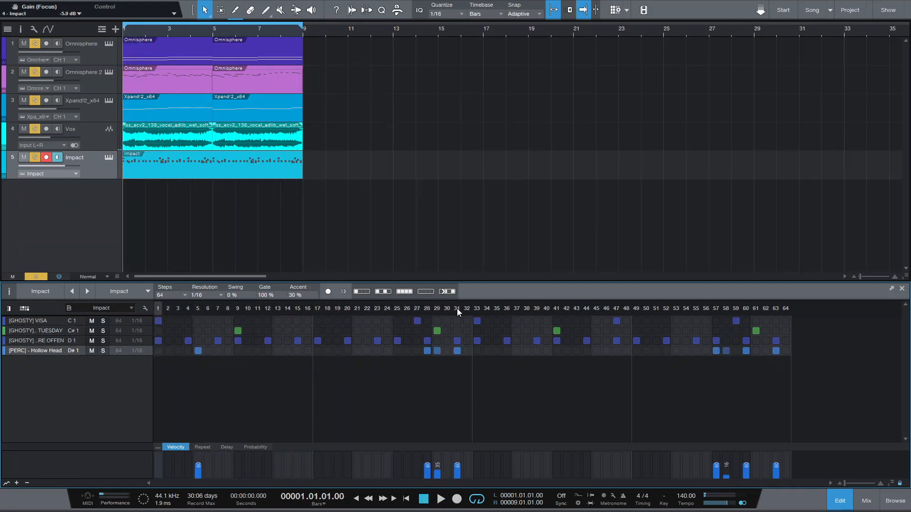
key(space)
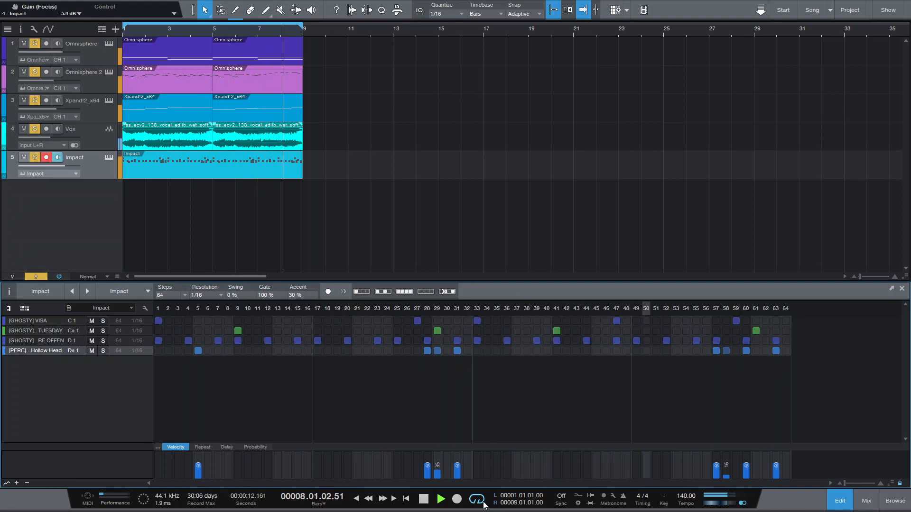
key(space)
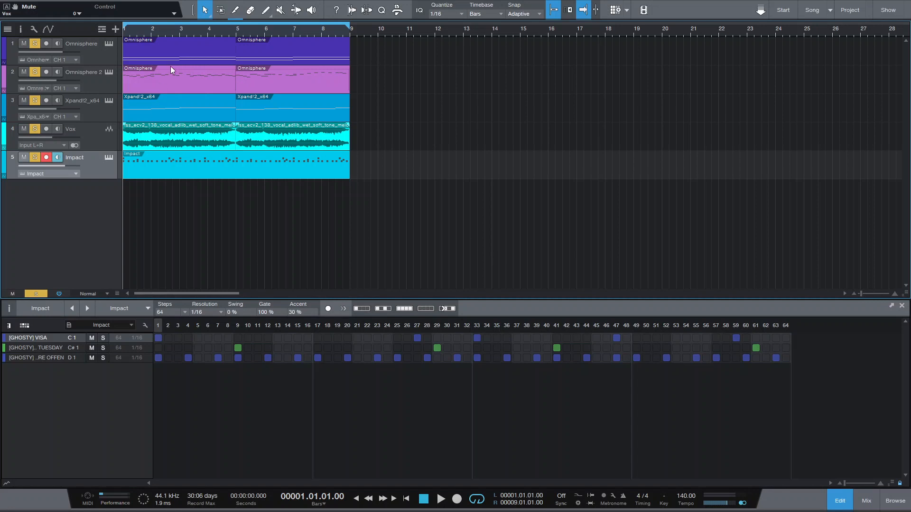
Inspect the notes of the Omnisphere, Omnisphere 2 and Xpand!2 tracks and the Vox audio track in the editor.
click(172, 58)
scroll(278, 372, down, 5)
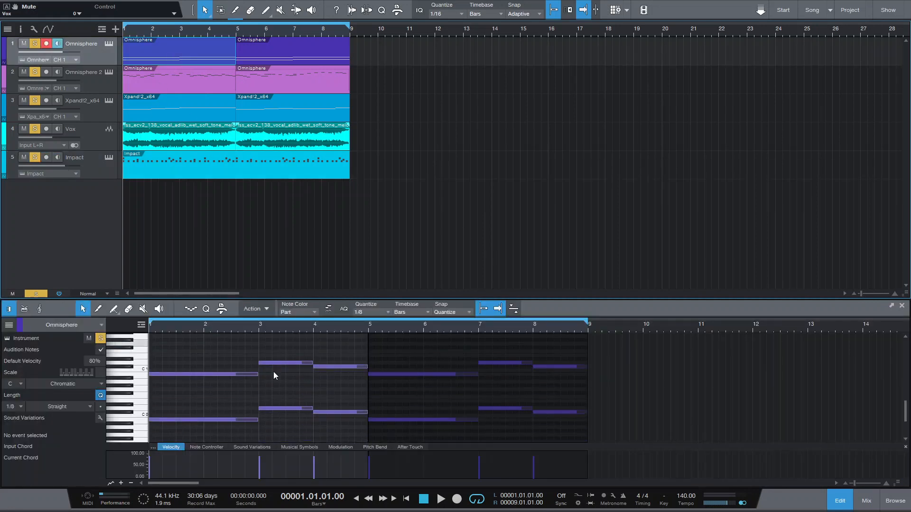
drag(185, 351, 274, 433)
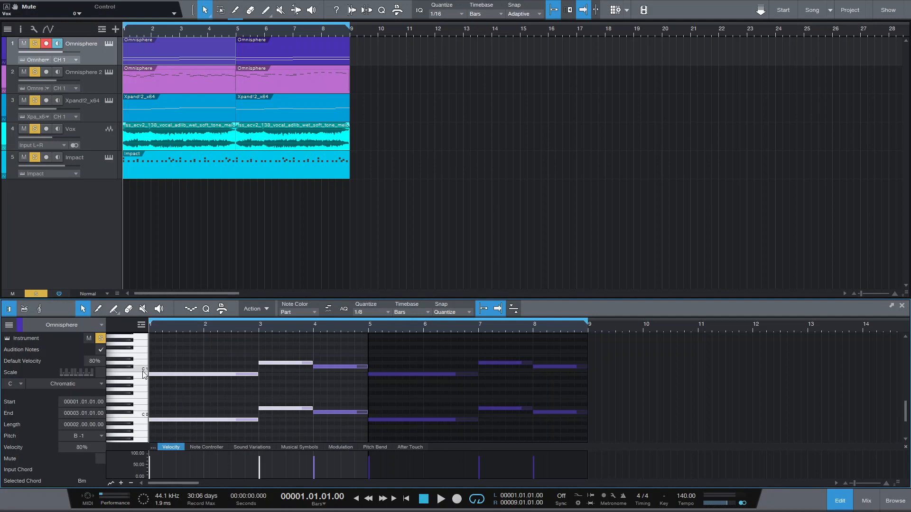
click(159, 79)
scroll(199, 405, down, 4)
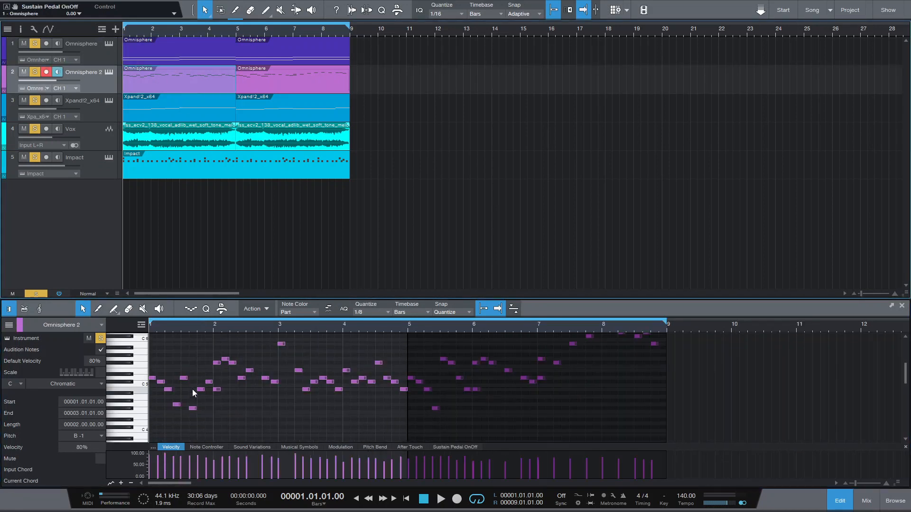
scroll(187, 411, up, 3)
click(152, 390)
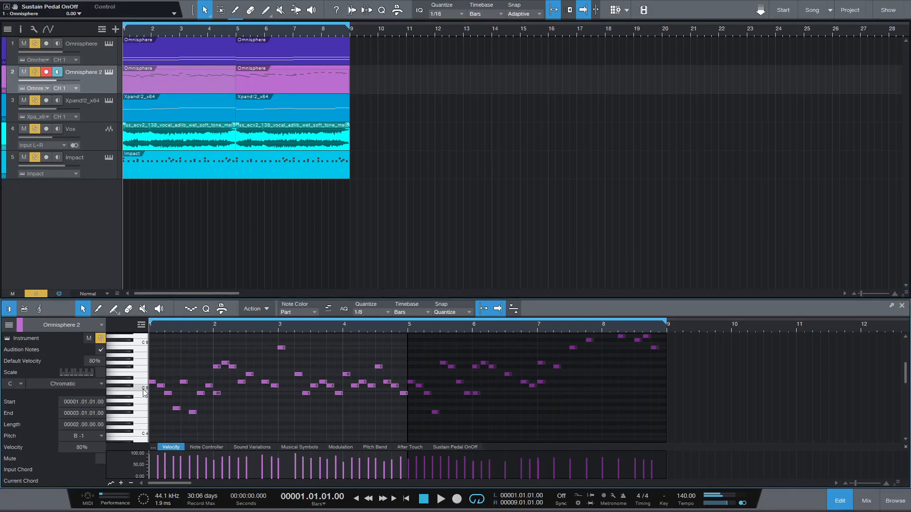
click(161, 114)
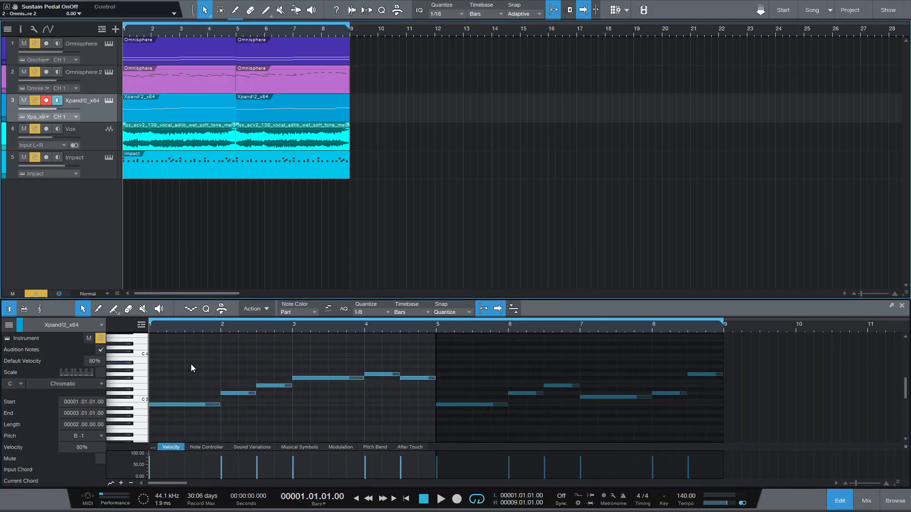
drag(191, 364, 402, 388)
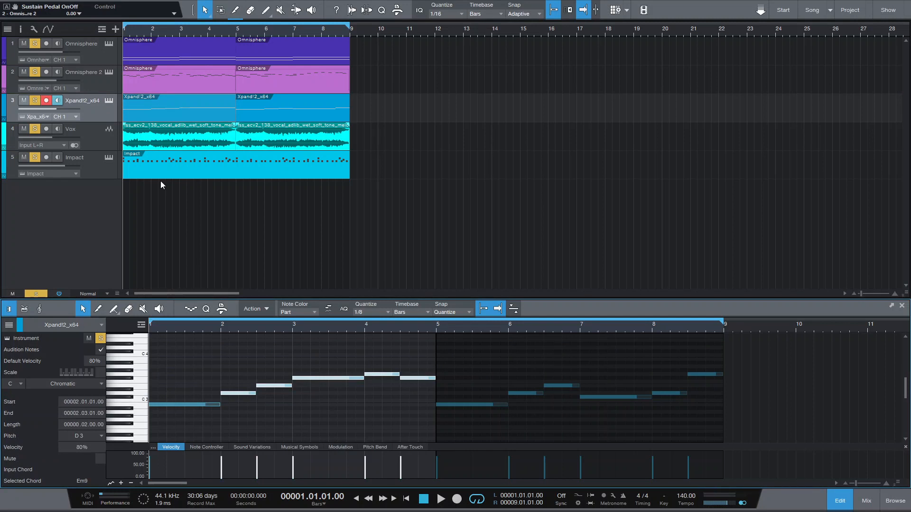
click(104, 140)
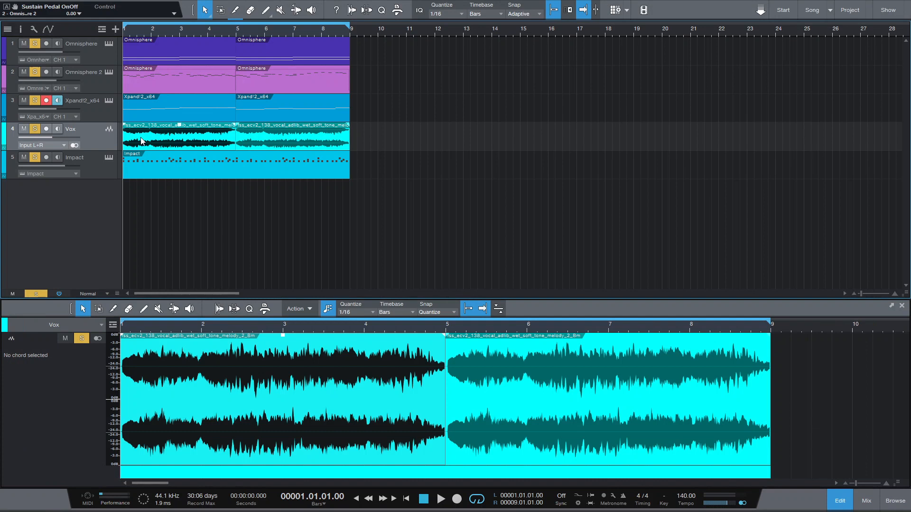